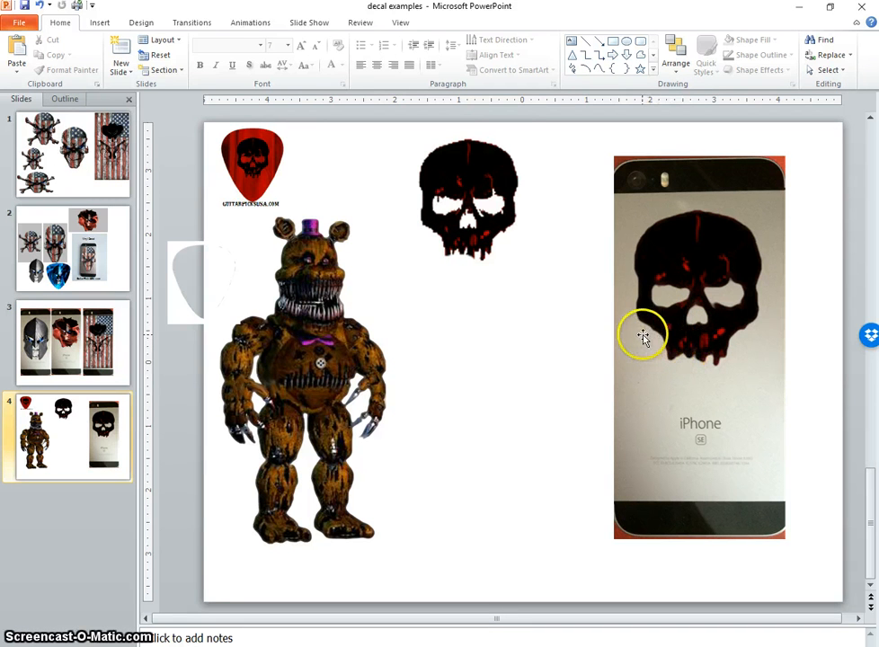
Step: Move the standalone skull picture slightly lower on slide 4 and select the skull on the phone photo
drag(499, 225, 521, 282)
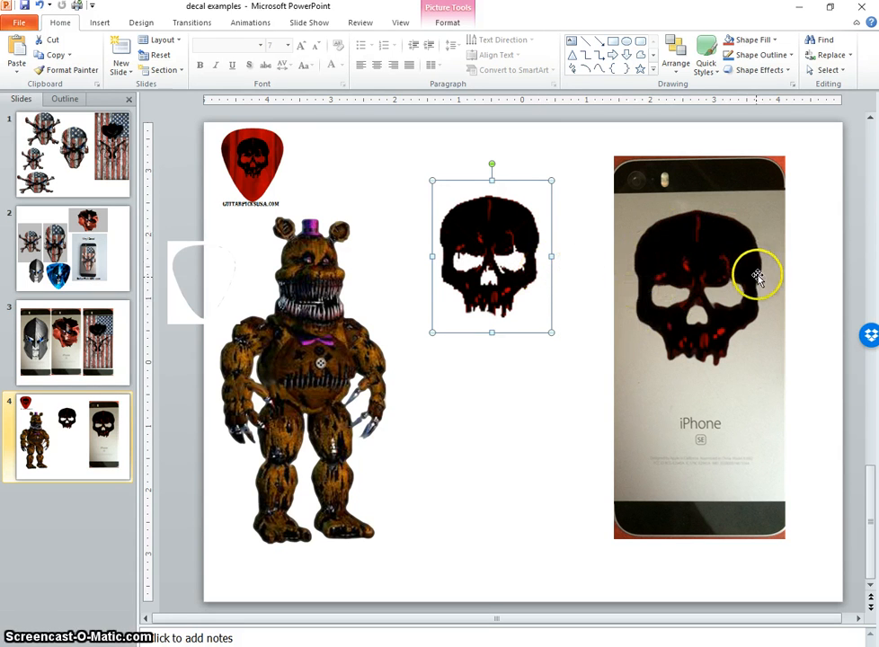
mouse_move(730, 257)
mouse_down()
mouse_move(647, 353)
mouse_move(558, 383)
mouse_move(539, 400)
mouse_move(640, 309)
mouse_move(720, 265)
mouse_move(719, 247)
mouse_up()
click(721, 252)
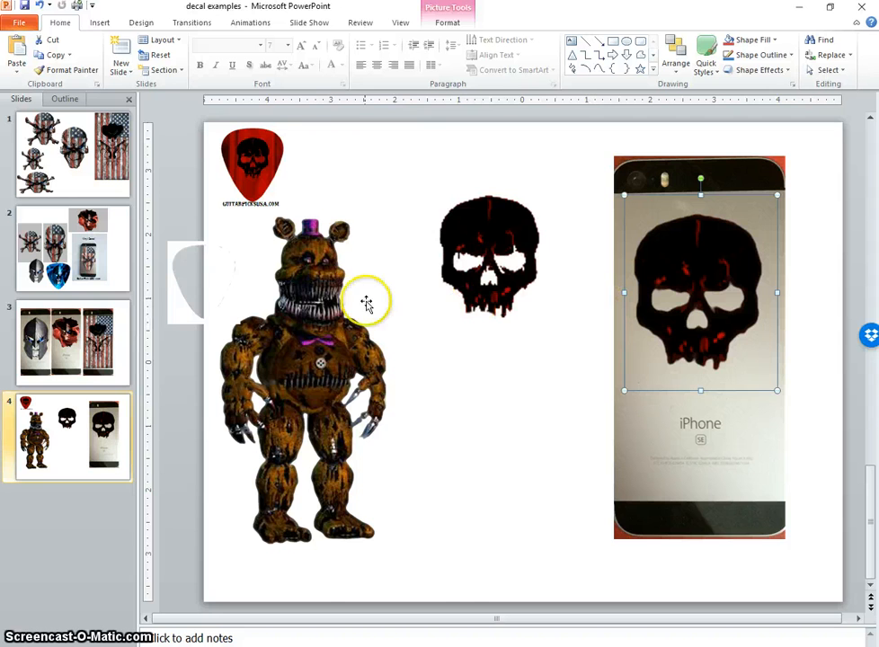
Step: Look over the vinyl decal examples on slide 2 and return to slide 4
click(107, 251)
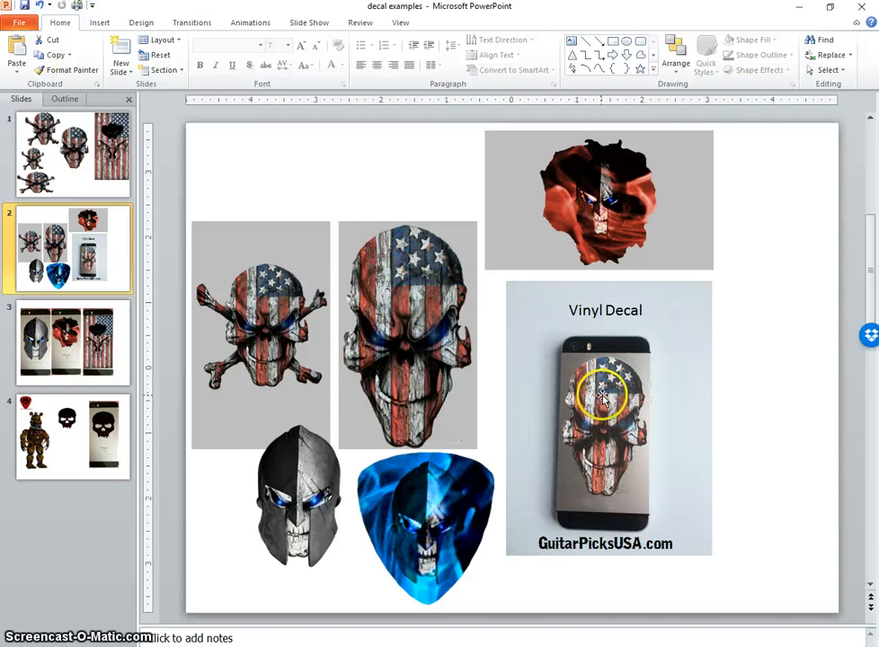
click(64, 418)
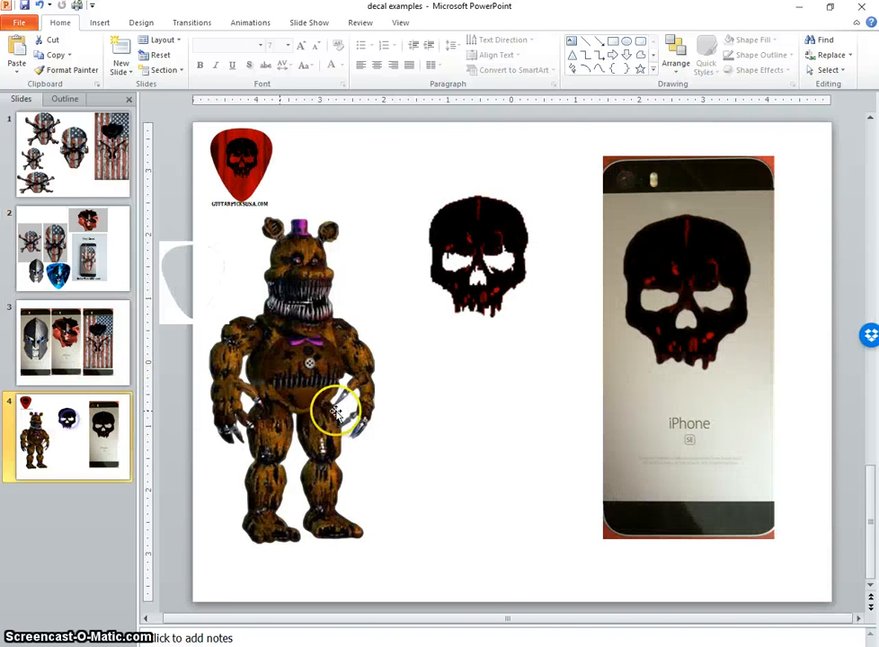
Step: Reposition the brown bear picture slightly lower on slide 4, beneath the guitar pick
click(359, 432)
drag(359, 431, 324, 376)
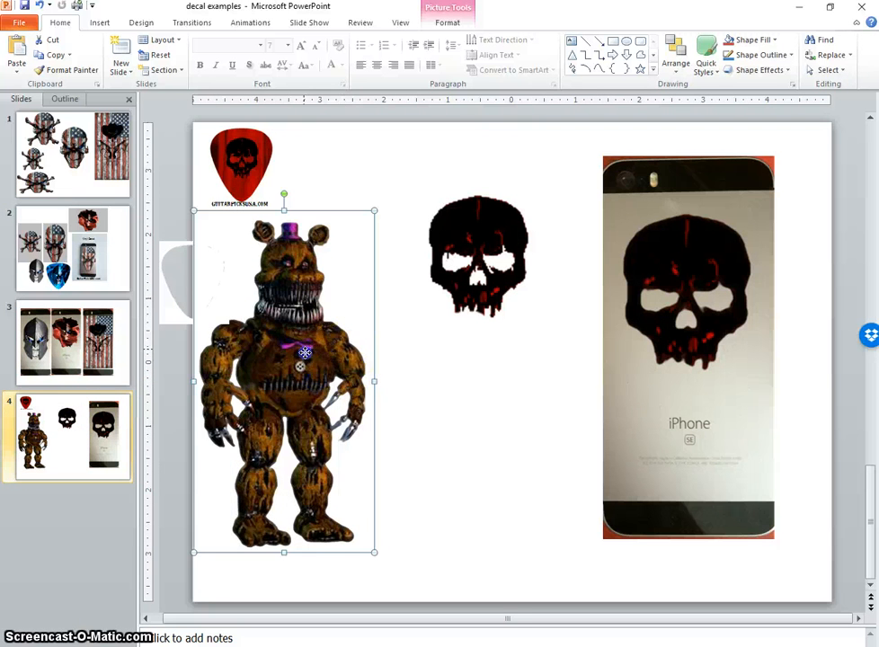
drag(352, 325, 301, 368)
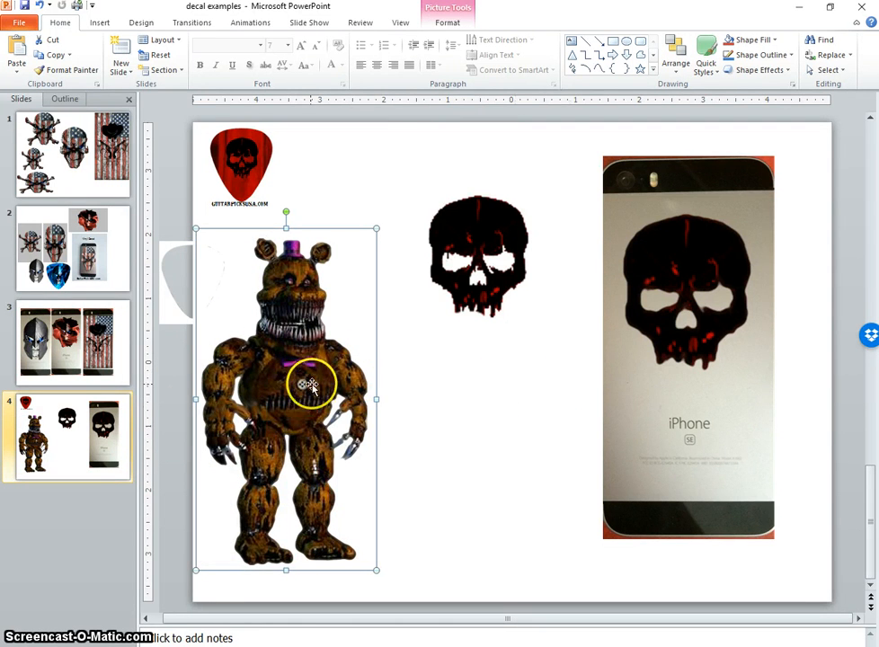
mouse_move(310, 383)
mouse_down()
mouse_move(280, 398)
mouse_move(310, 401)
mouse_up()
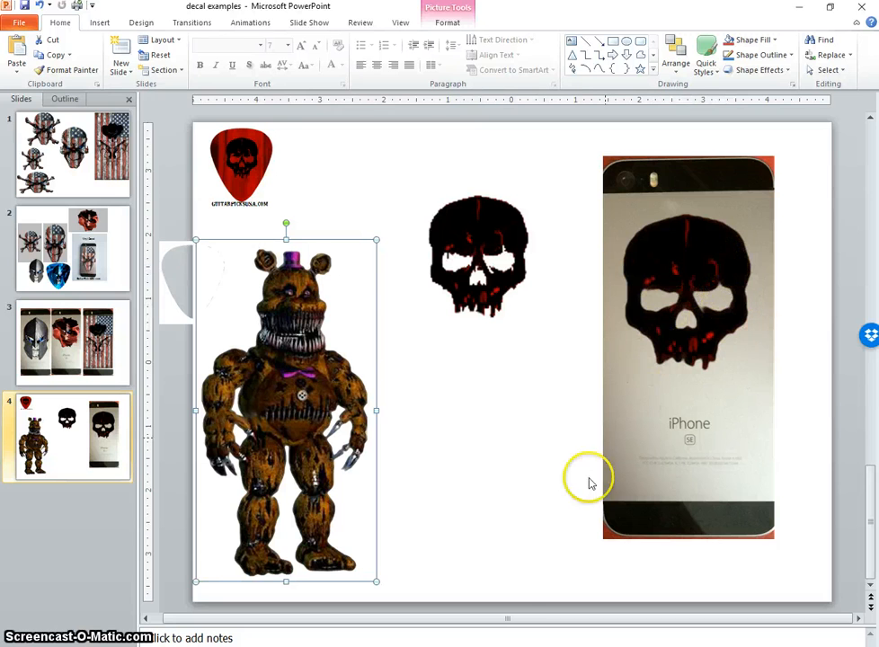
Step: Switch to GIMP and dismiss the open Curves adjustment without applying it
key(alt+Tab)
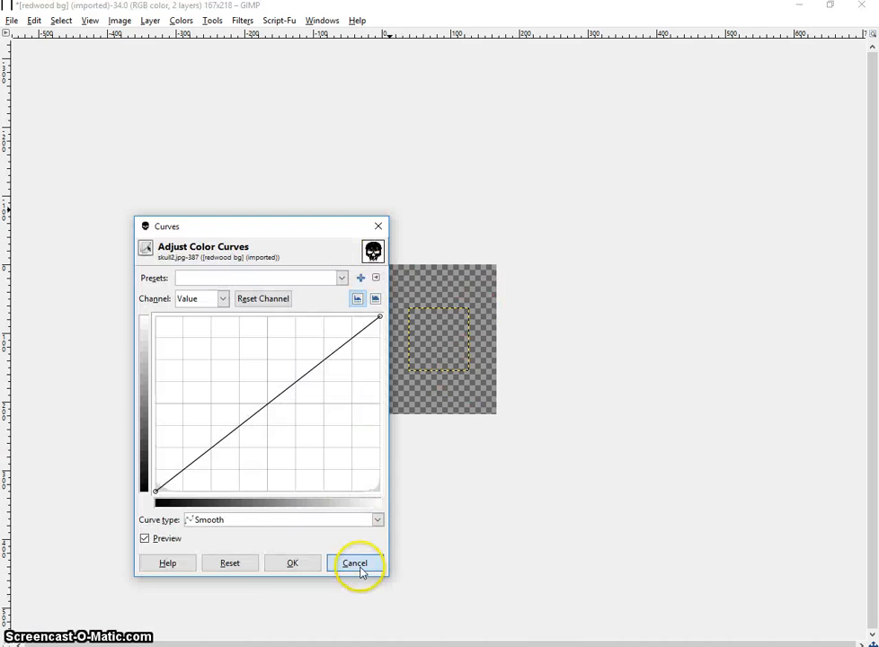
click(358, 564)
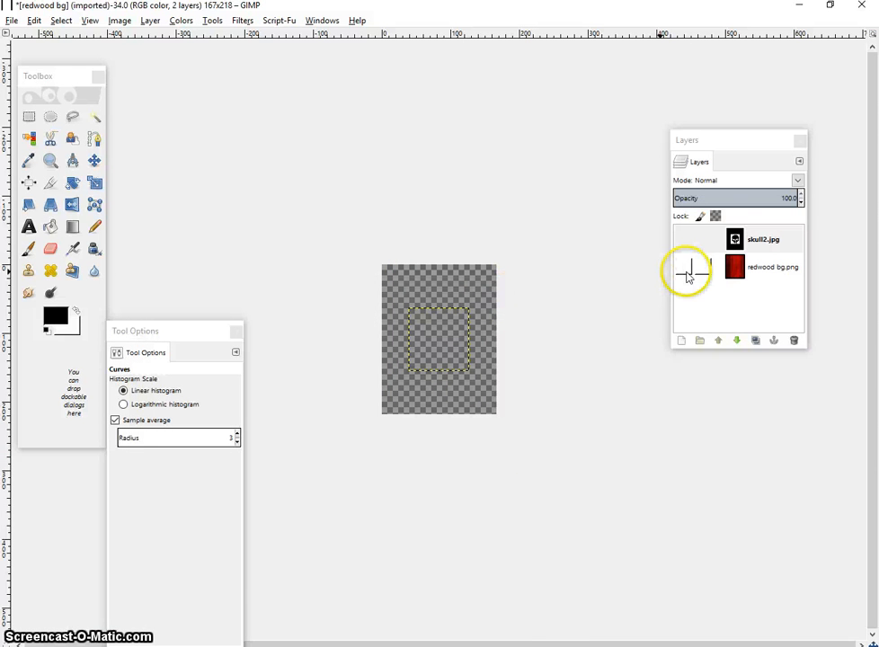
Step: Make both the redwood bg.png and skull2.jpg layers visible
drag(719, 261, 52, 32)
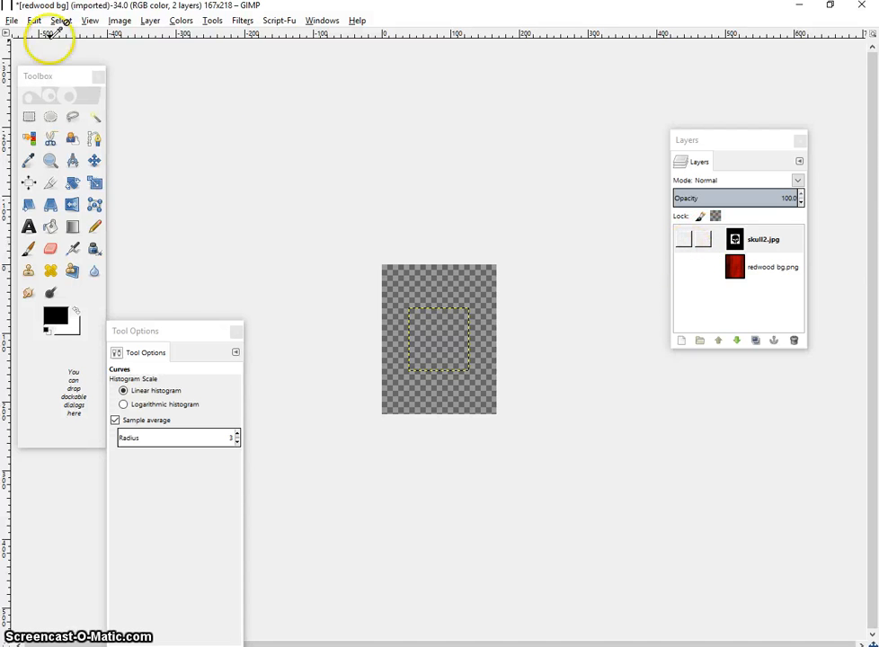
click(12, 21)
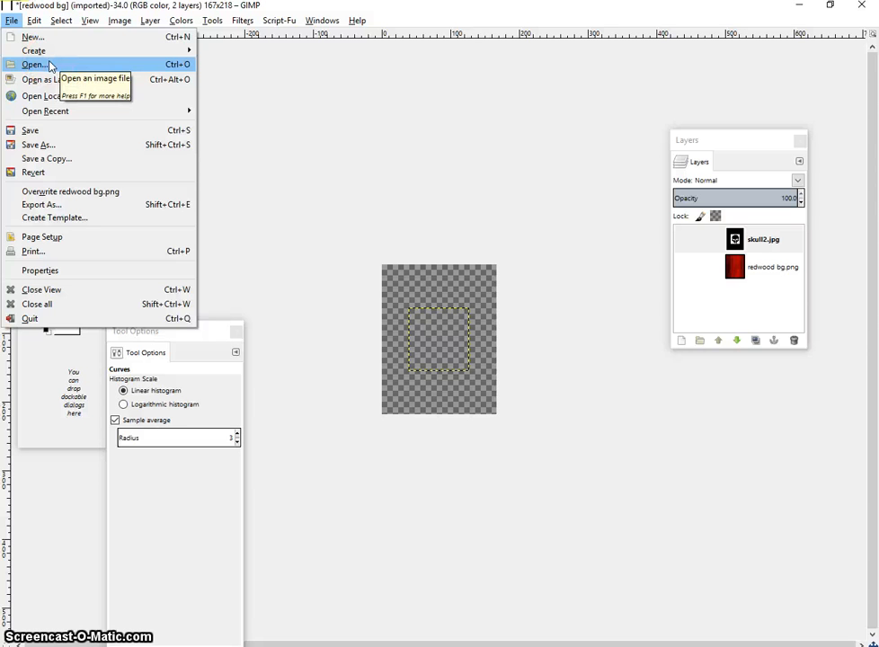
click(686, 249)
click(683, 267)
click(683, 239)
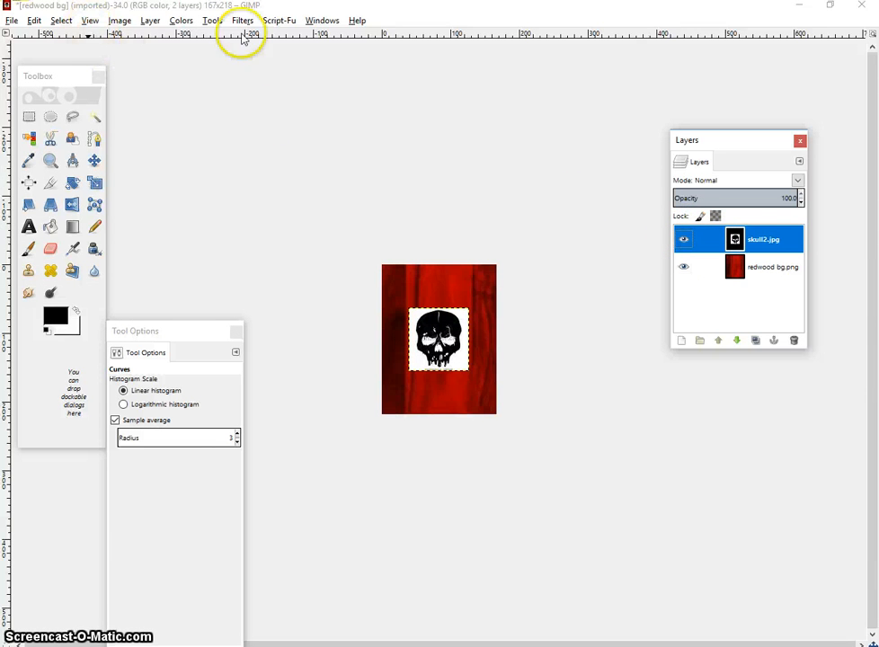
Step: Add an alpha channel to the skull2.jpg layer
right_click(722, 243)
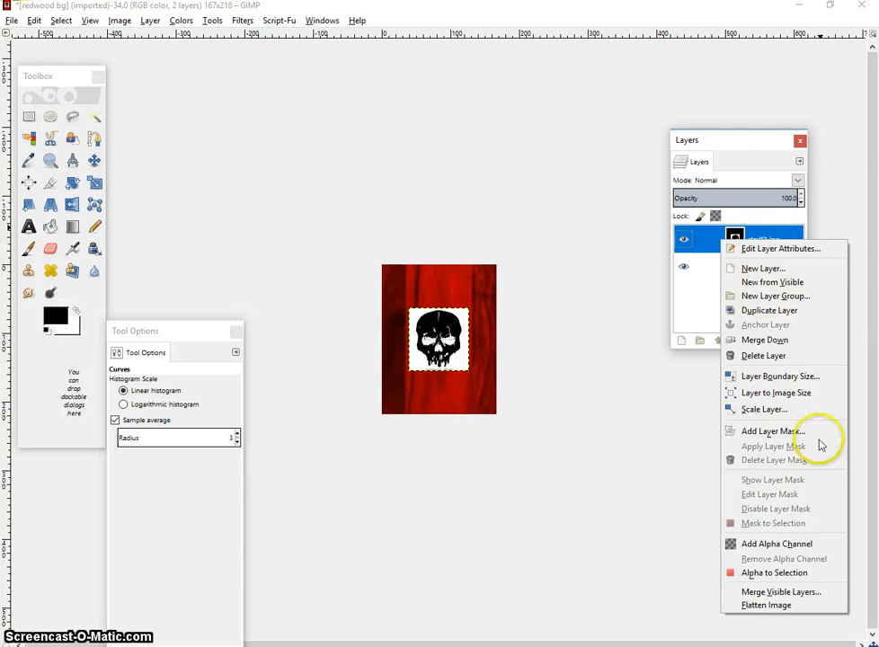
click(773, 545)
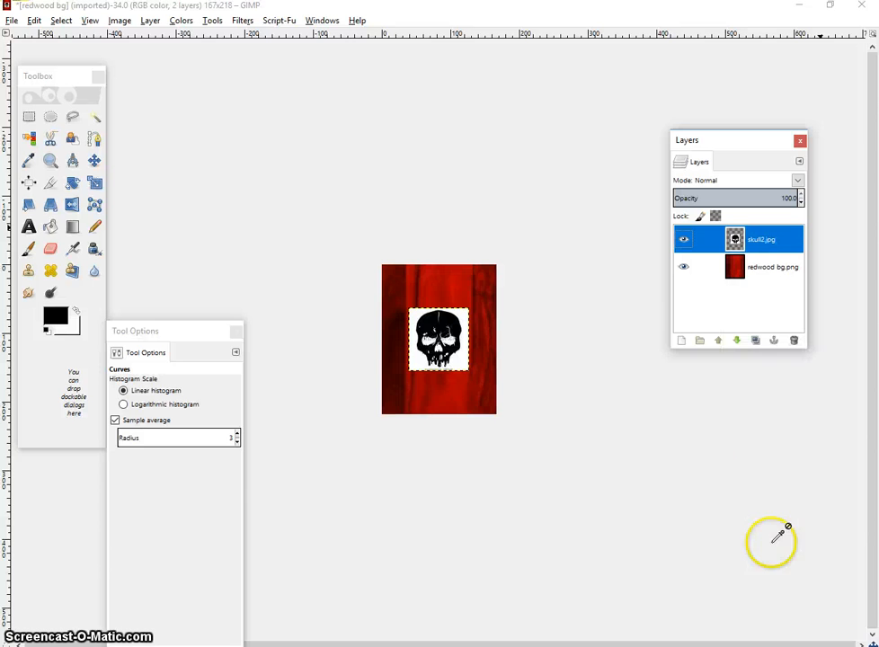
Step: Remove the white background around the skull using Fuzzy Select, and clear the selection
click(95, 120)
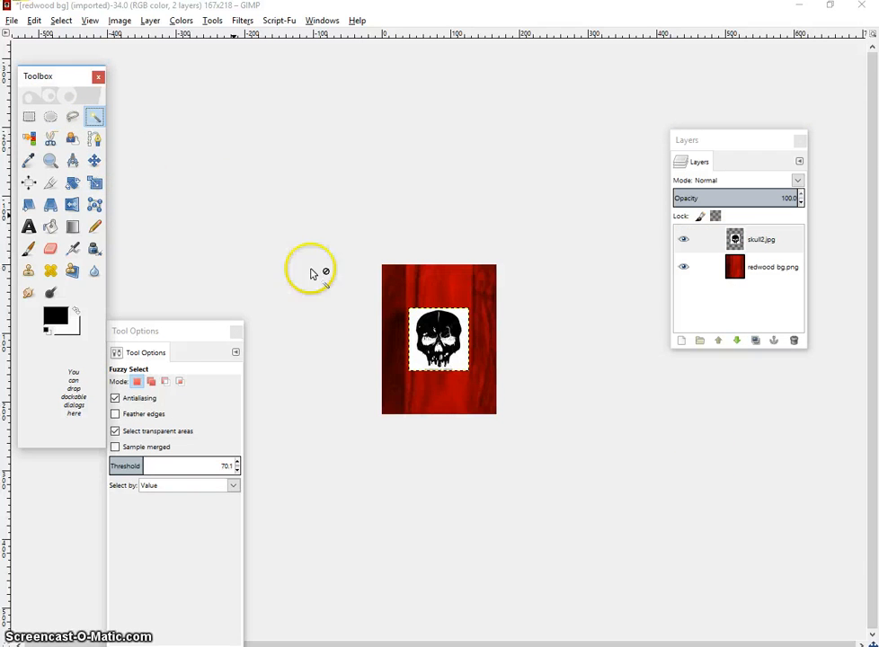
click(414, 321)
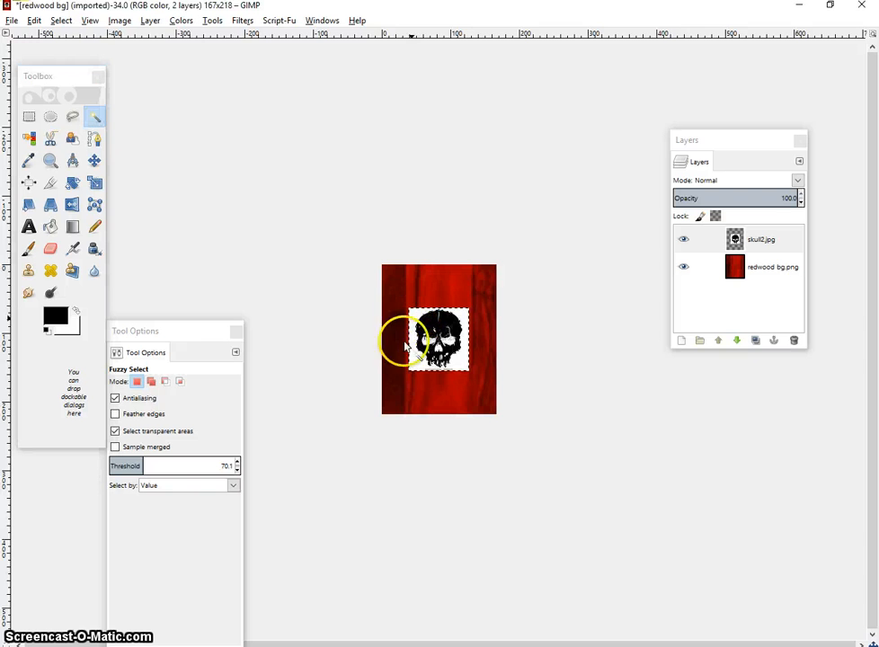
click(90, 19)
mouse_move(225, 67)
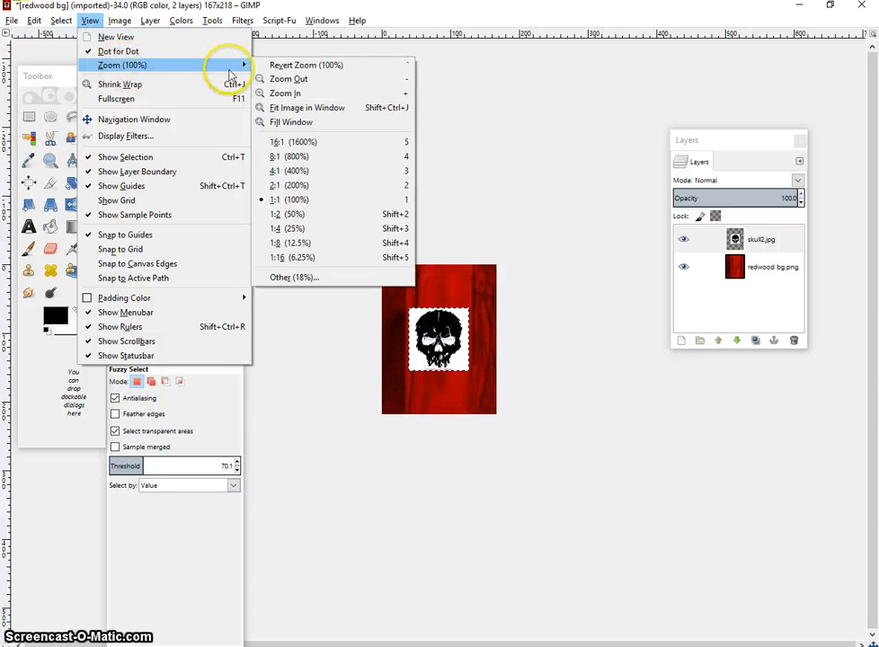
click(315, 187)
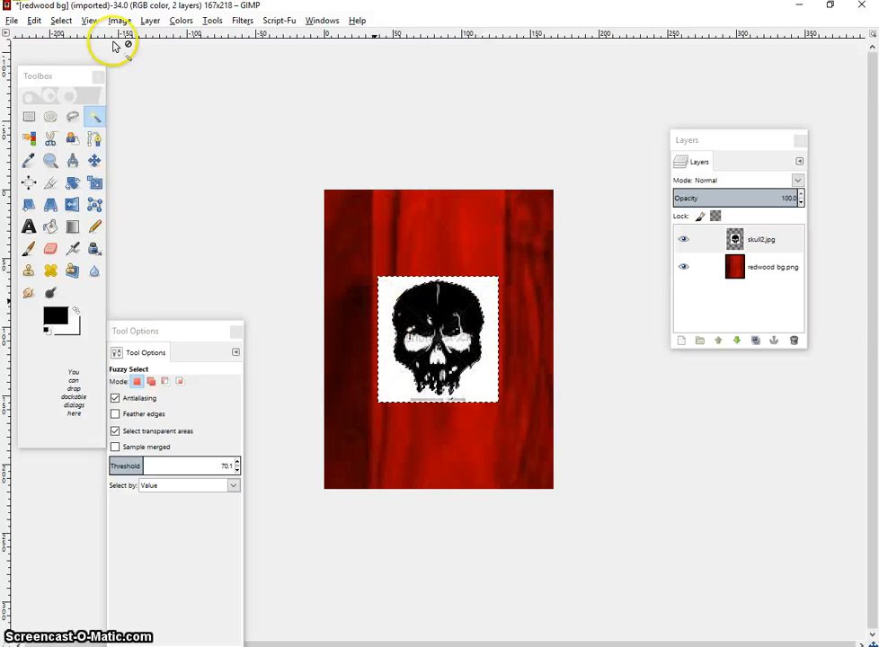
click(60, 20)
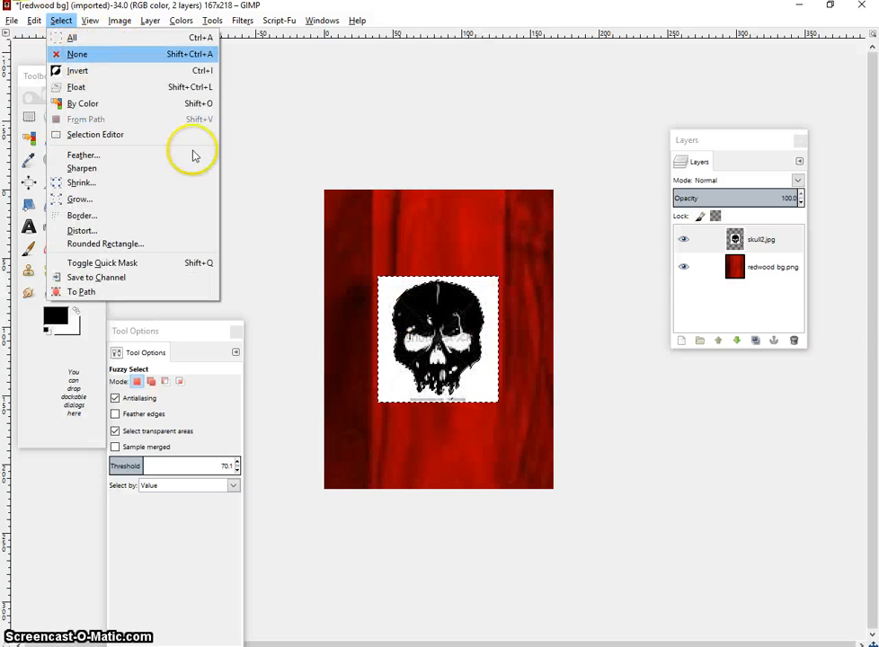
click(395, 386)
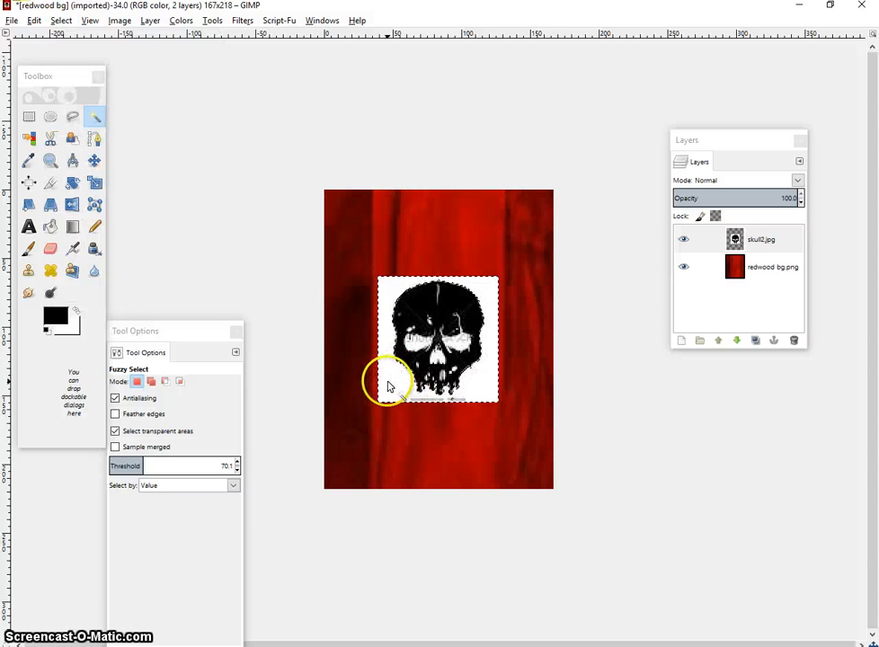
key(Delete)
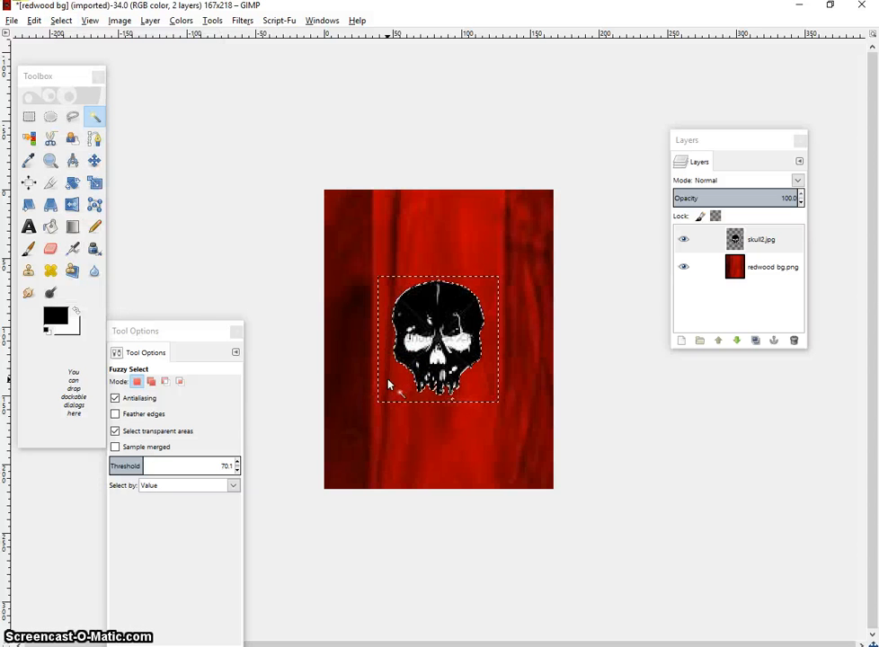
click(63, 20)
click(74, 53)
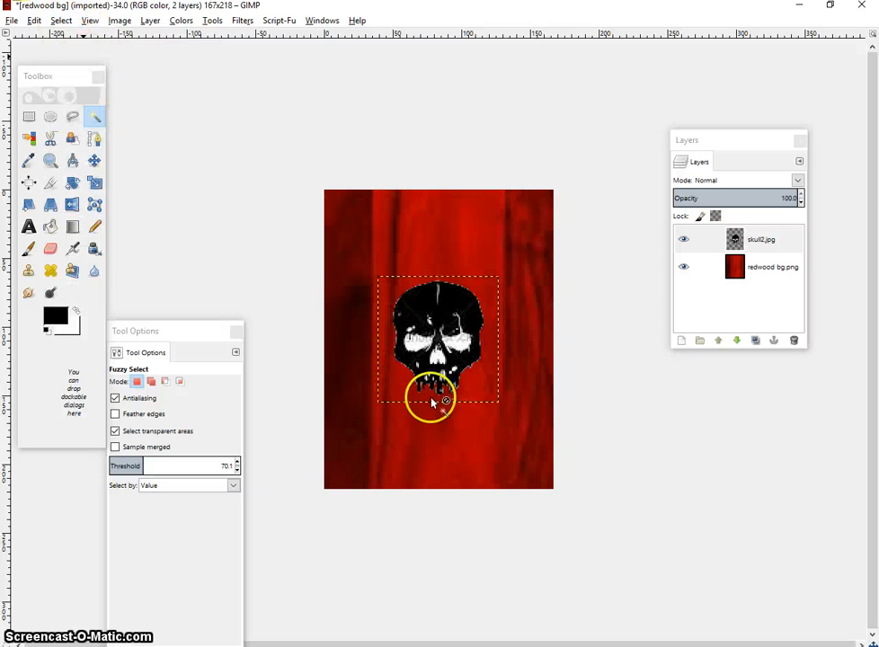
Step: Erase stray remnants just below the skull's jaw with the Eraser
click(52, 251)
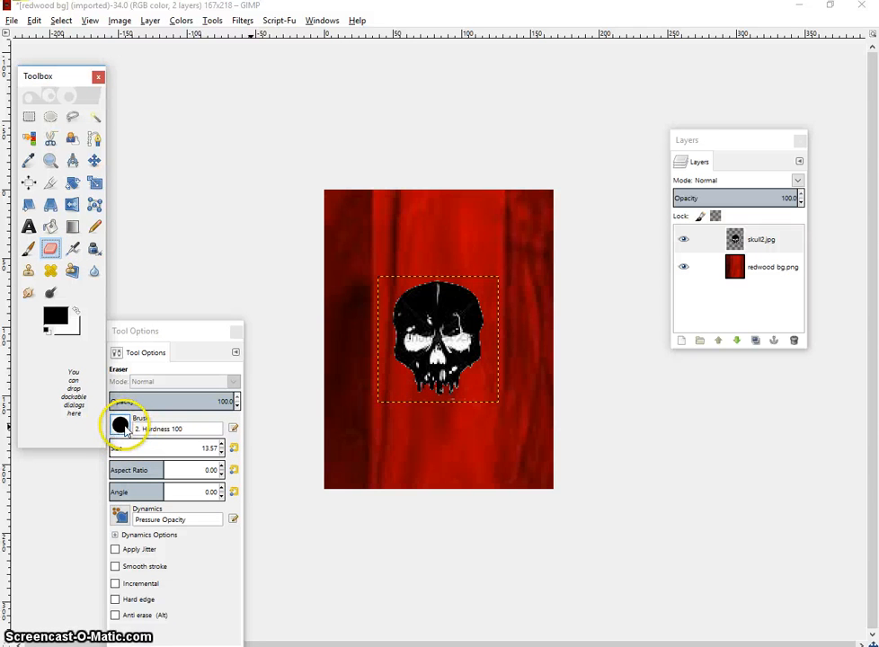
click(421, 411)
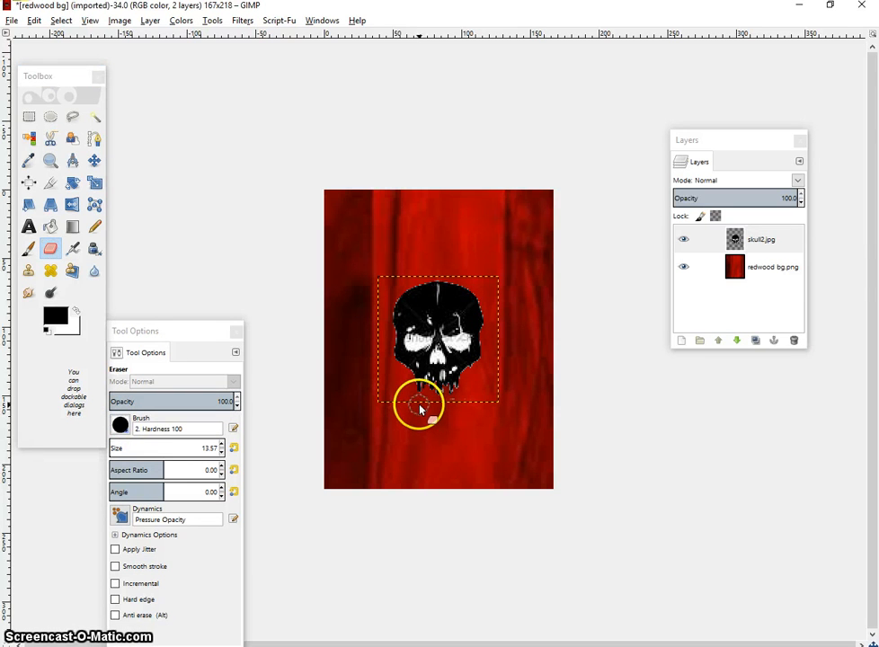
mouse_move(422, 411)
mouse_down()
mouse_move(463, 408)
mouse_move(422, 409)
mouse_up()
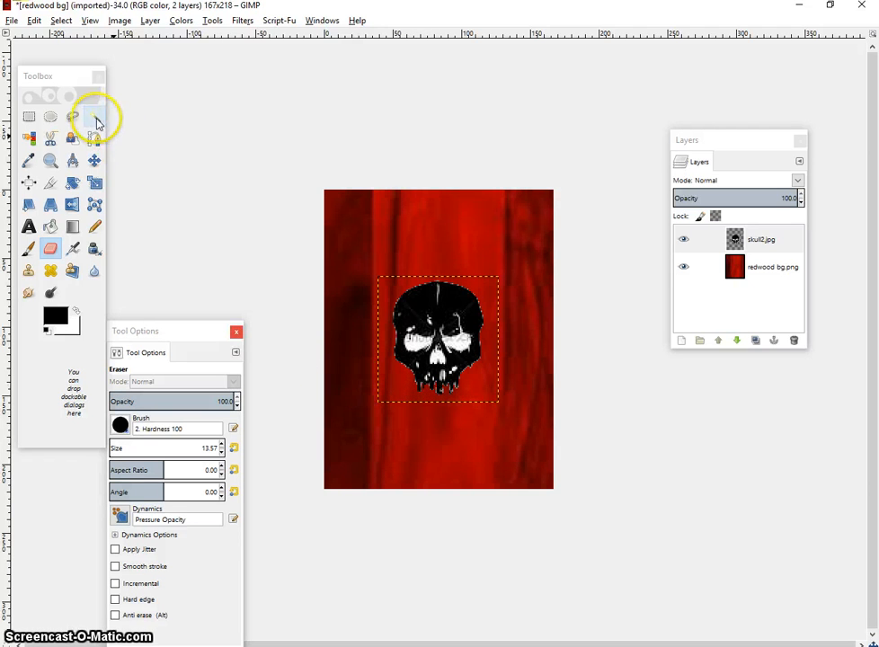
Step: Delete the white areas in the skull's eye sockets and nose using Fuzzy Select, and clear the selection
click(94, 117)
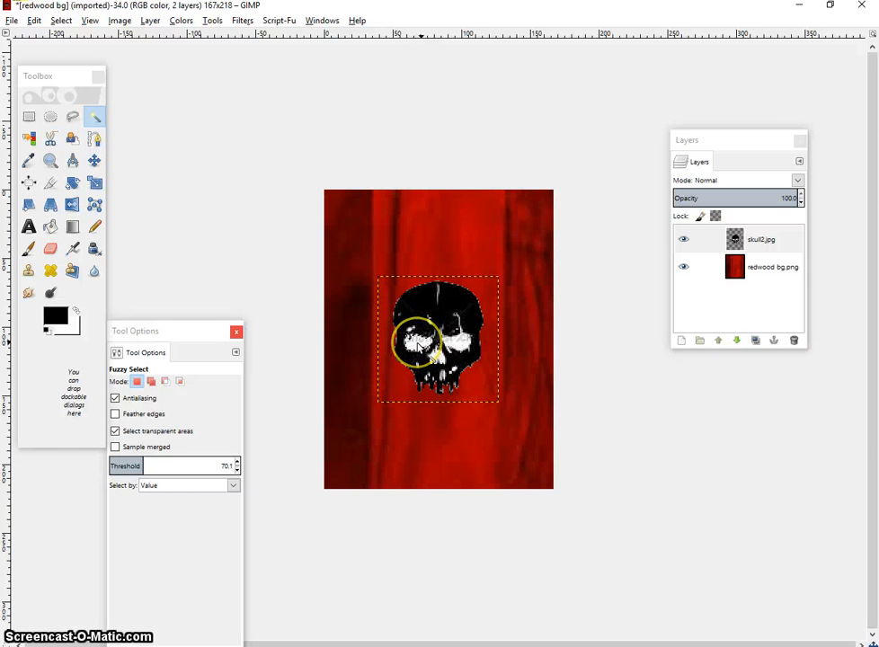
mouse_move(418, 348)
mouse_down()
mouse_move(442, 354)
mouse_move(458, 344)
mouse_move(467, 353)
mouse_move(436, 357)
mouse_up()
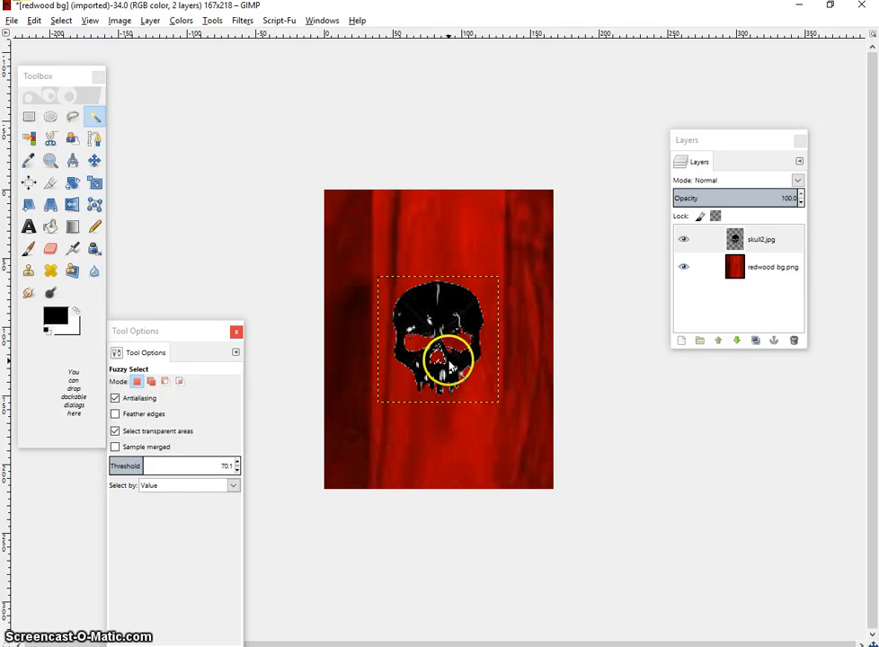
click(72, 25)
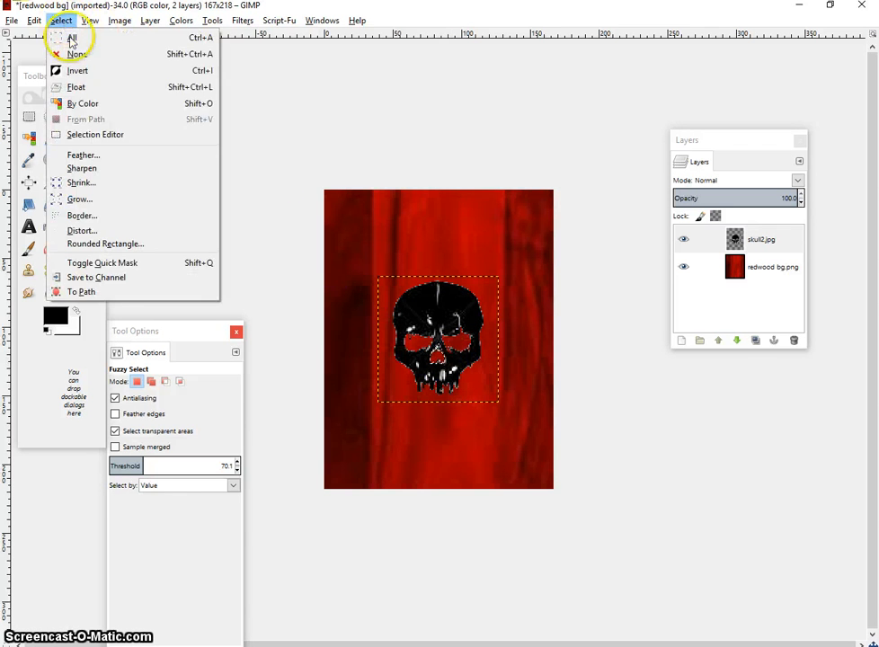
click(81, 54)
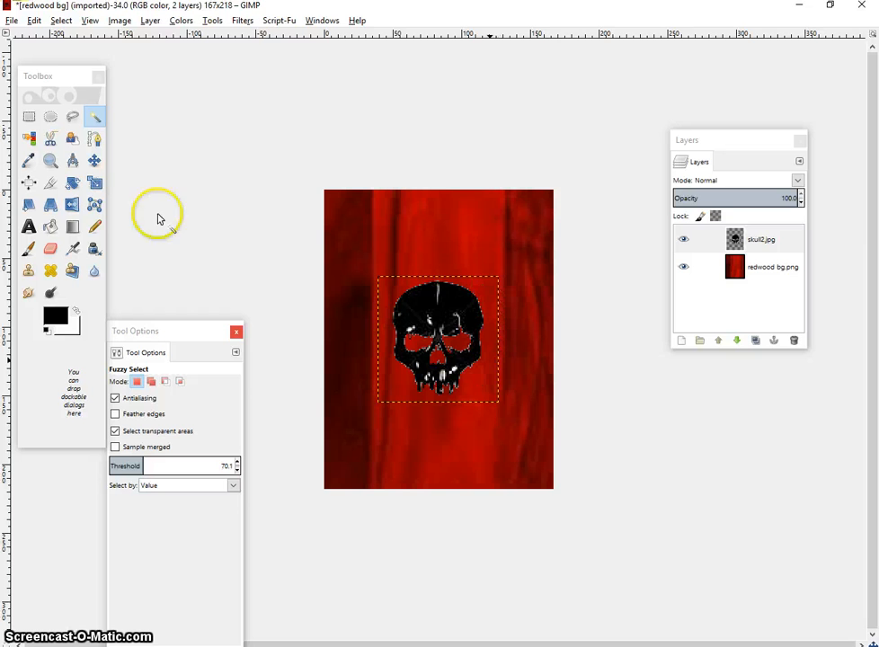
Step: Scale the skull2.jpg layer proportionally to 177 × 185 px so it nearly fills the redwood background
click(96, 186)
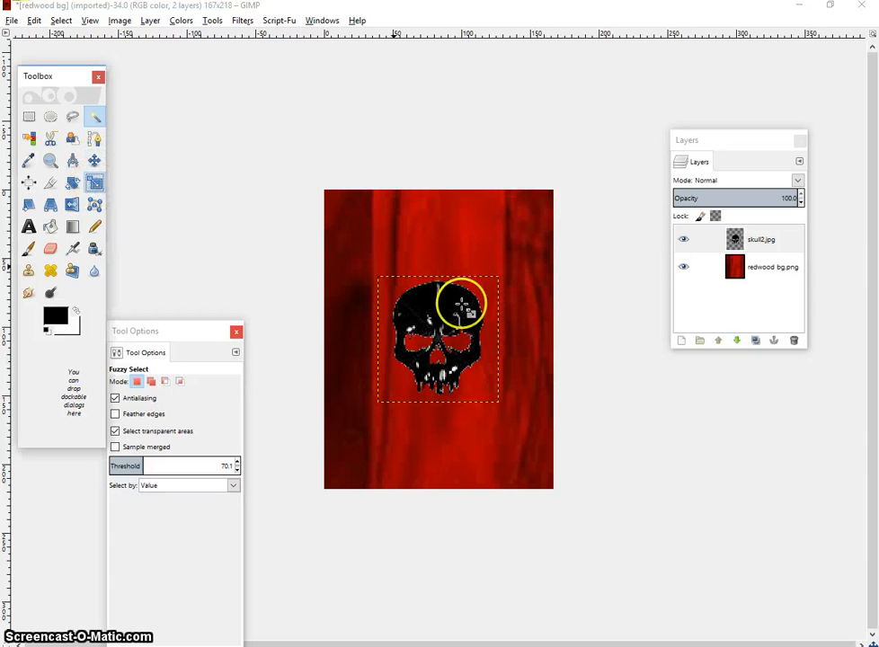
click(454, 308)
drag(500, 283, 544, 247)
drag(375, 419, 342, 459)
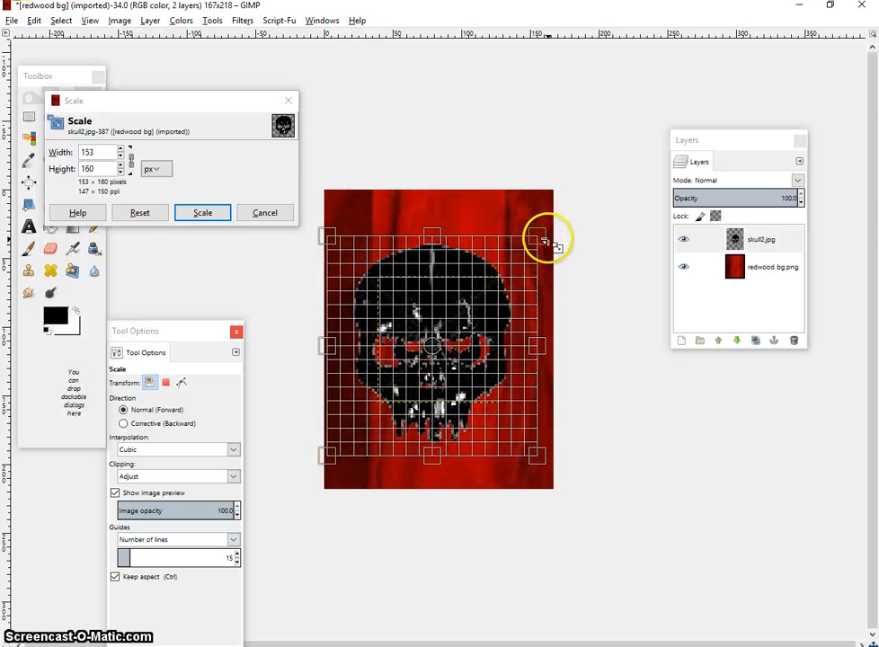
drag(542, 234, 564, 209)
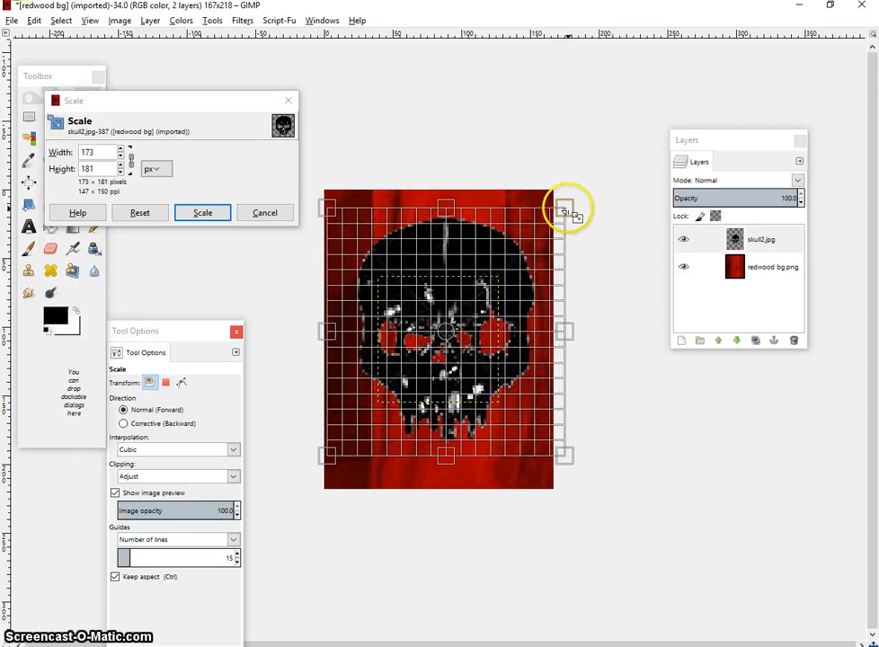
drag(334, 458, 330, 464)
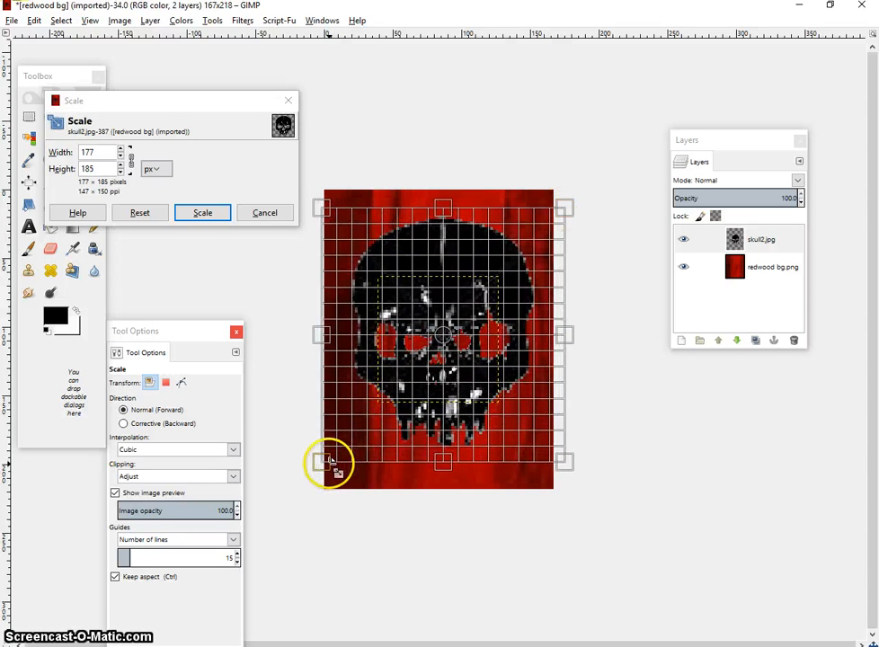
click(204, 212)
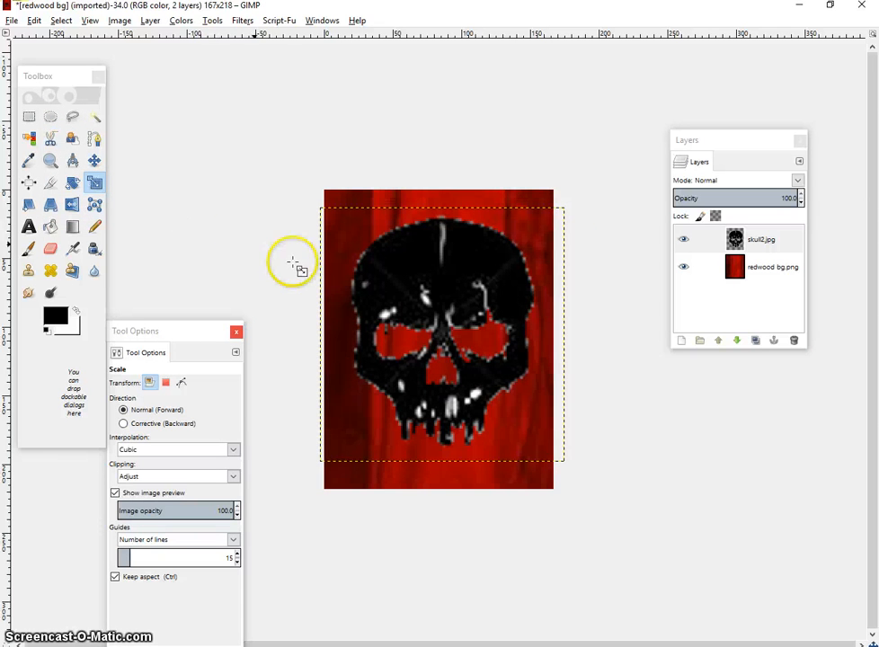
Step: Raise the redwood bg.png layer above skull2.jpg, and create a selection from the skull2.jpg layer's alpha
click(722, 268)
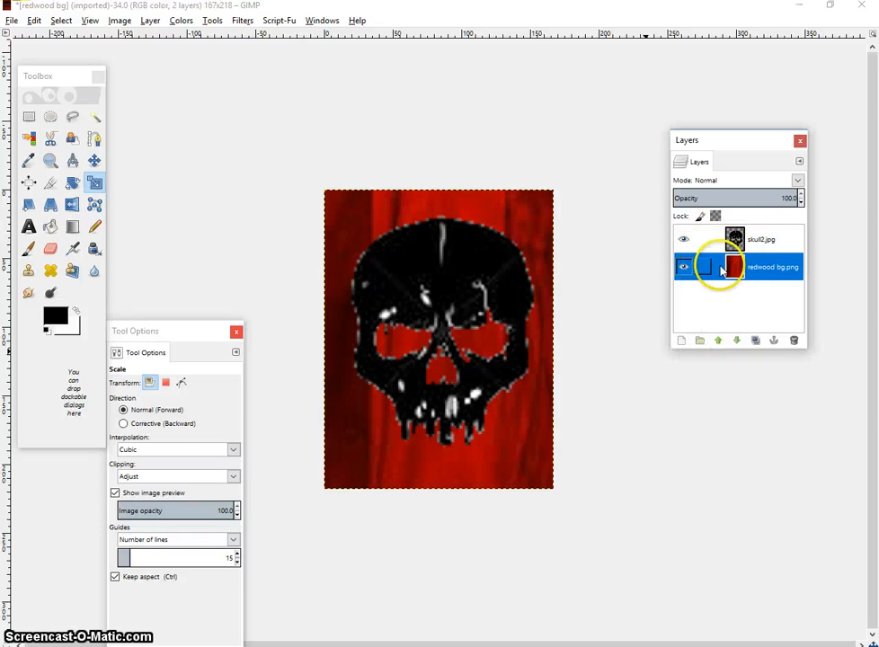
click(719, 341)
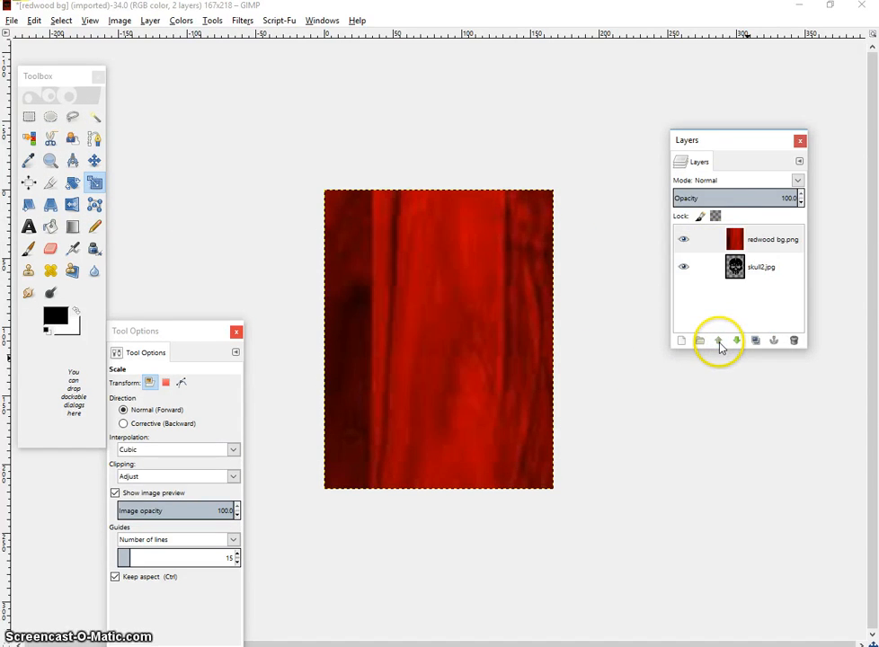
click(722, 269)
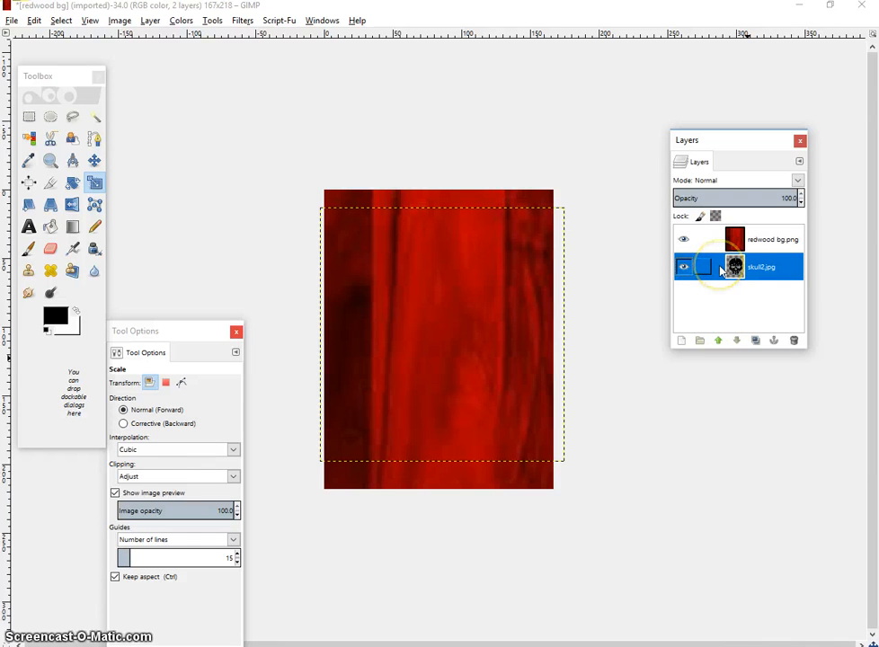
right_click(722, 269)
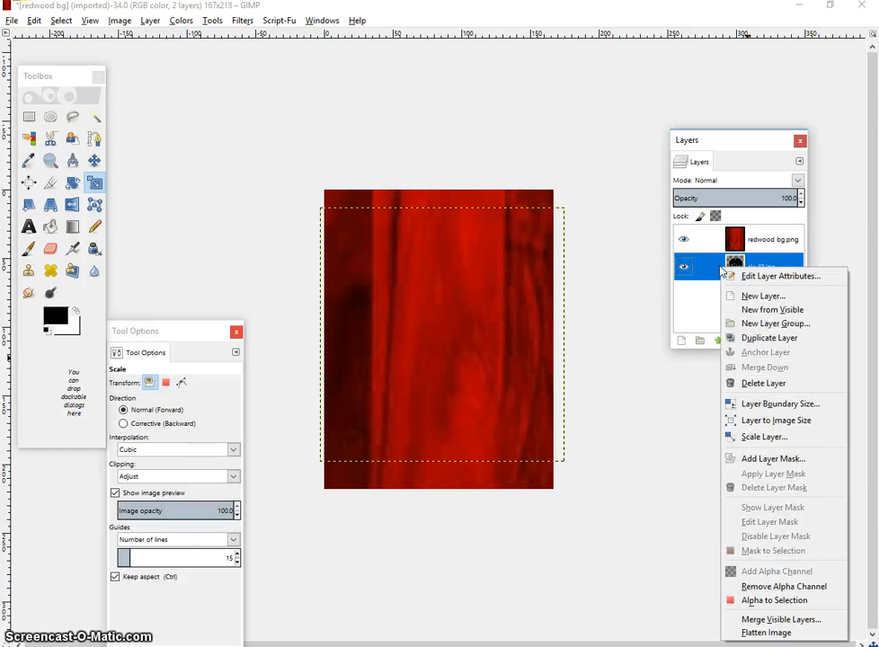
click(771, 601)
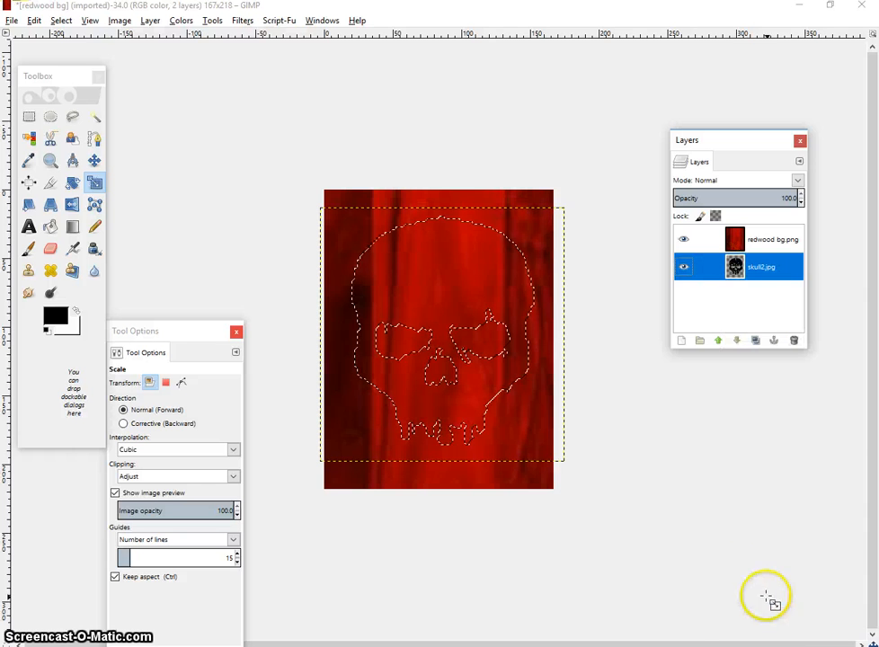
Step: Delete the redwood outside the skull outline on the redwood bg.png layer by inverting the selection, and clear the selection
click(720, 241)
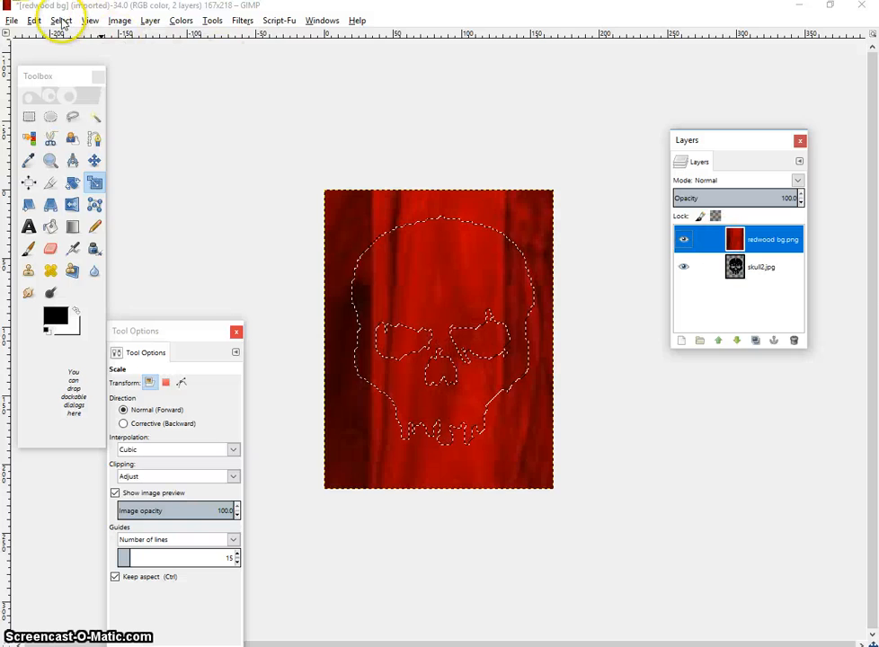
click(60, 20)
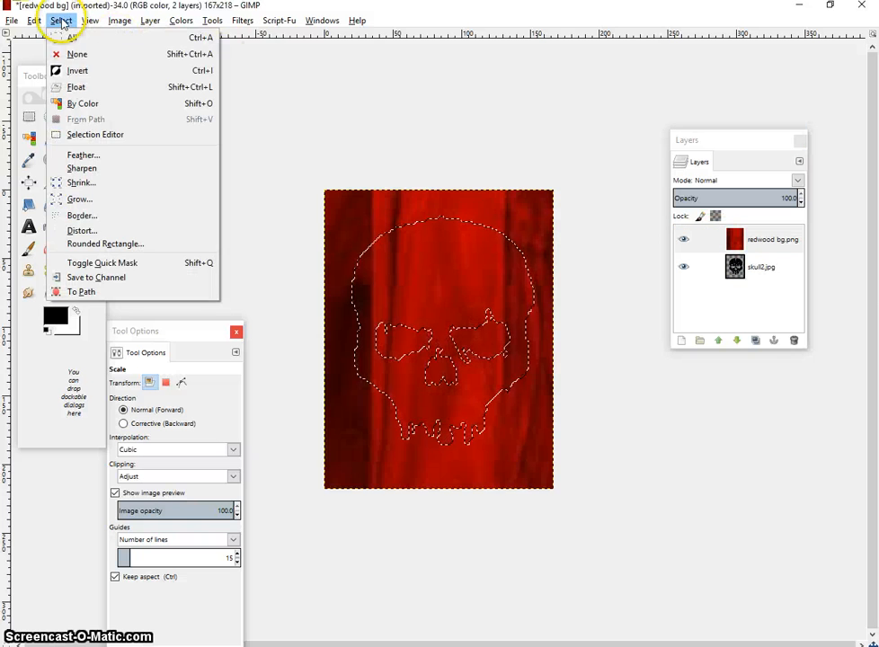
click(79, 71)
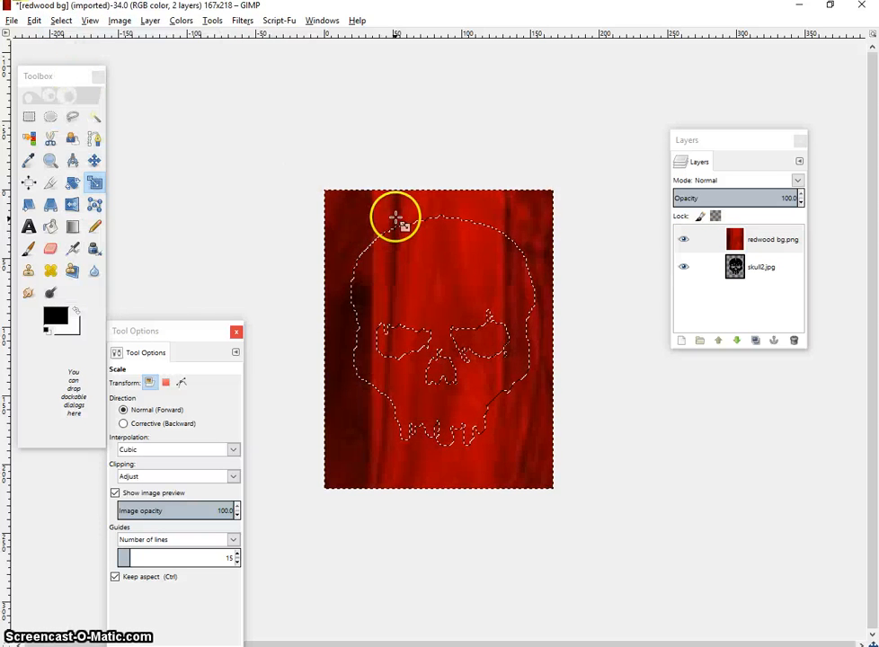
key(Delete)
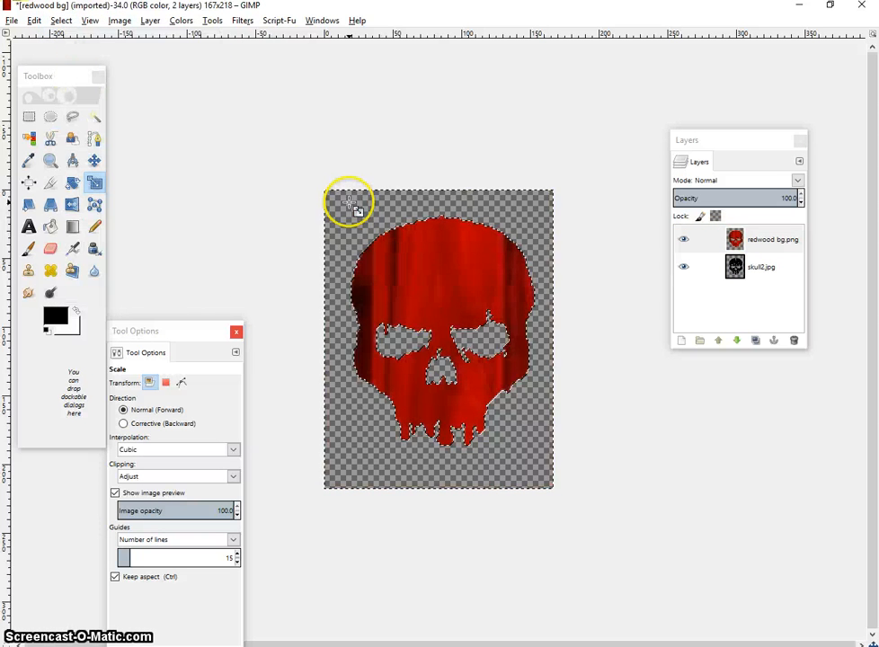
click(60, 20)
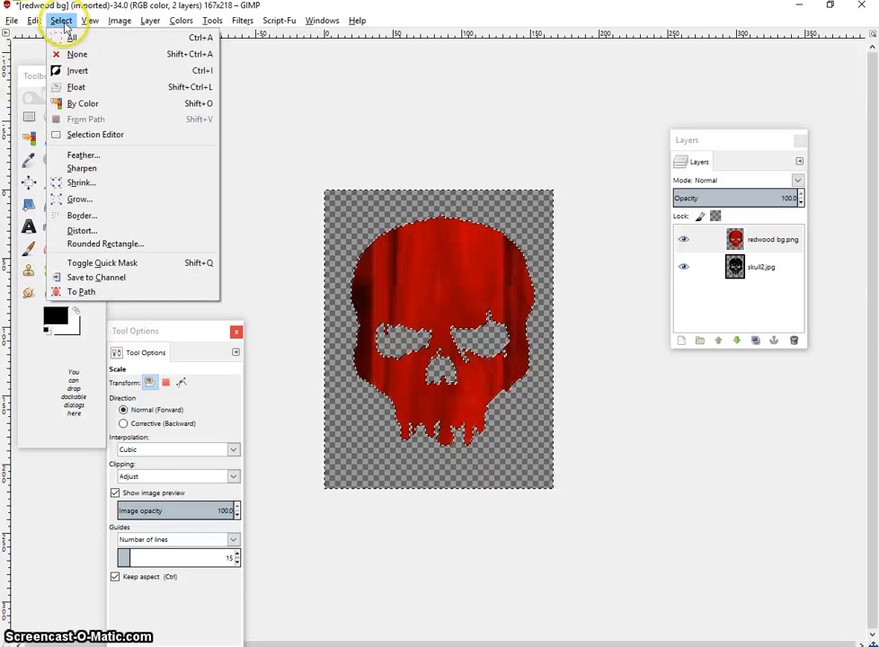
click(79, 54)
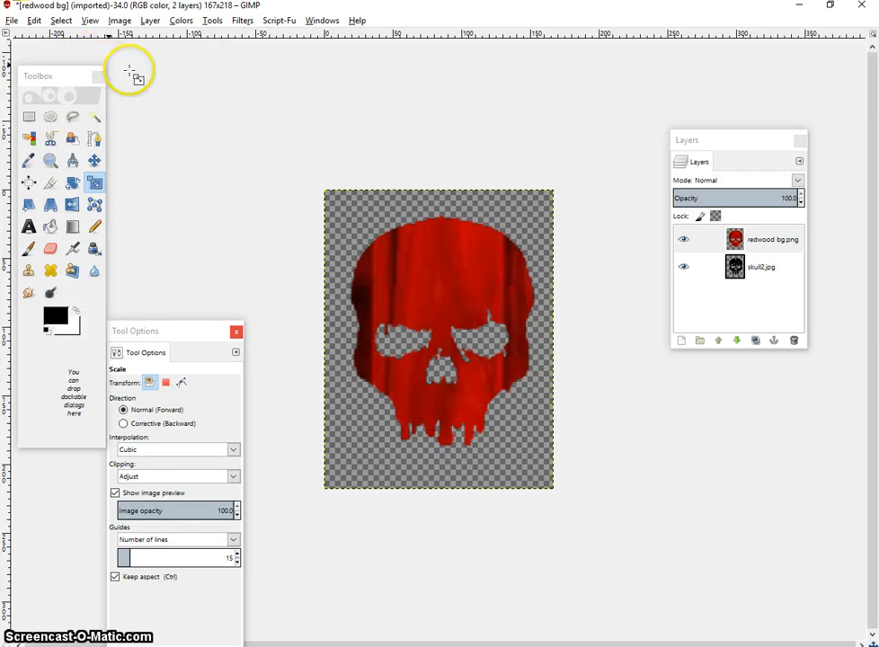
Step: Set the redwood bg.png layer's blend mode to Multiply
click(716, 242)
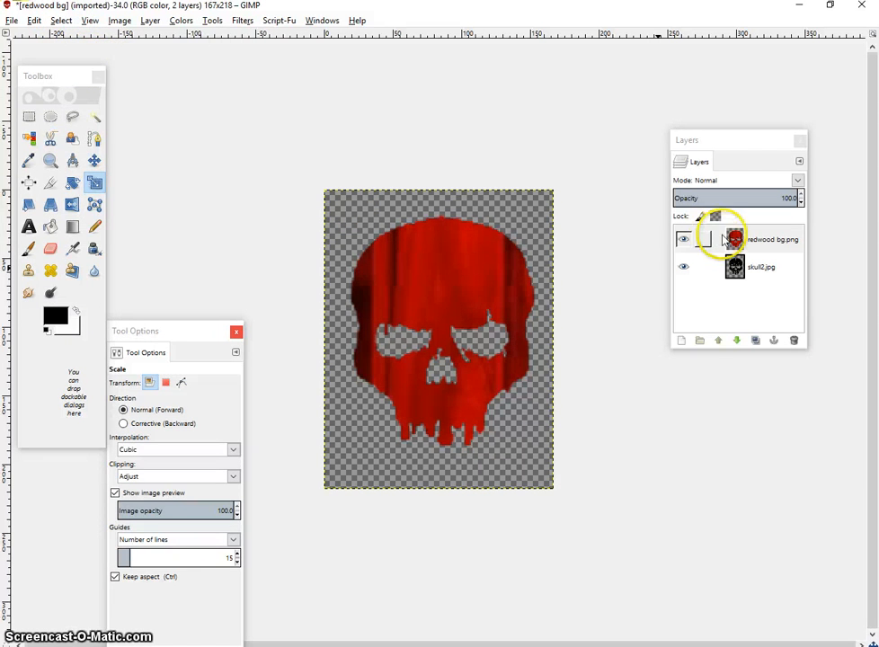
click(732, 239)
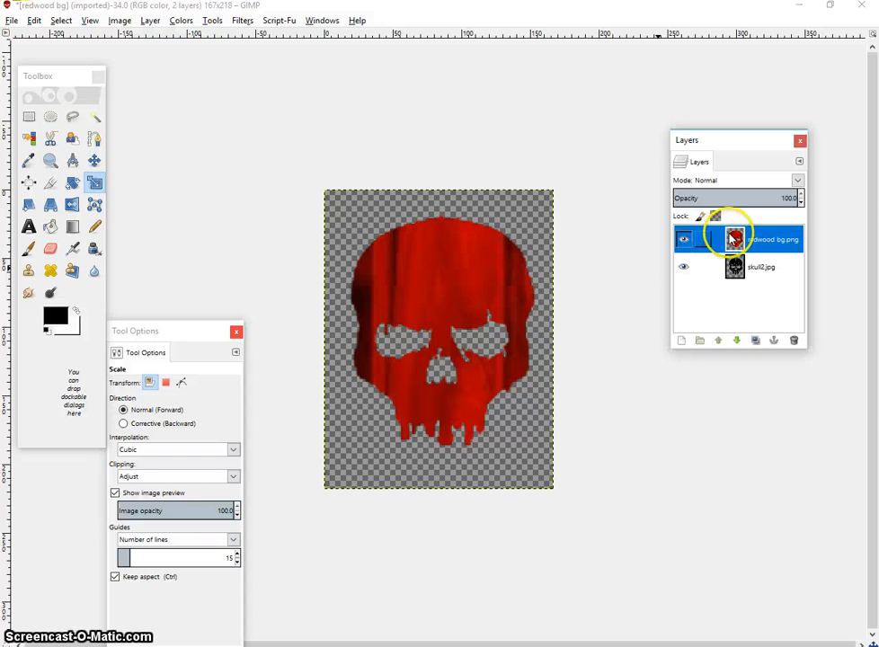
click(798, 180)
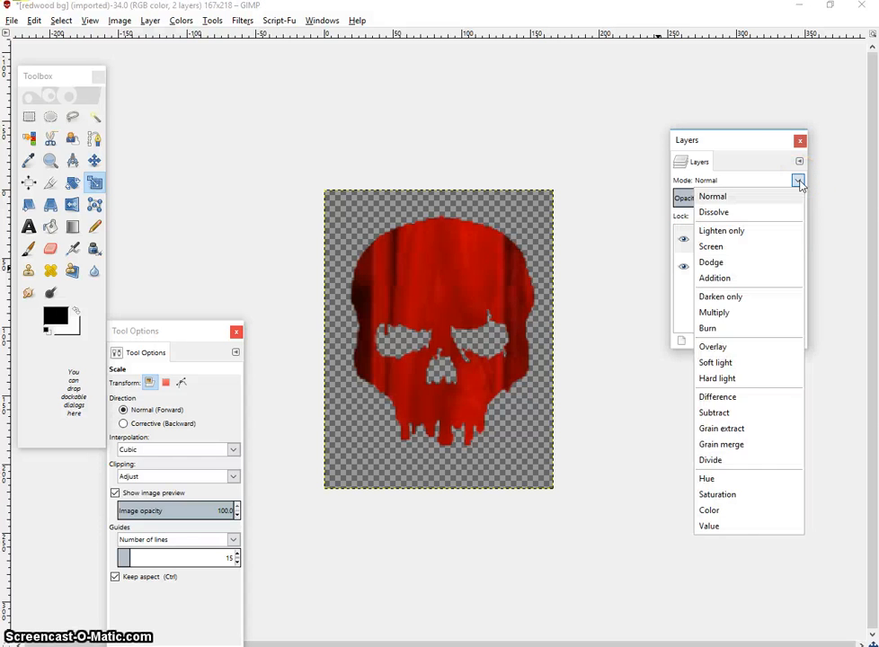
click(797, 181)
click(797, 181)
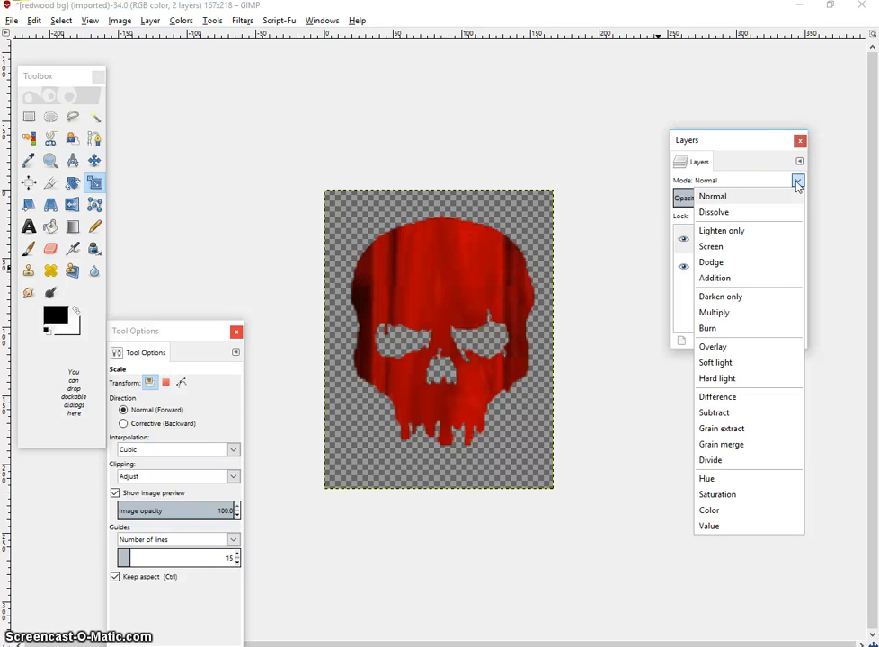
click(726, 313)
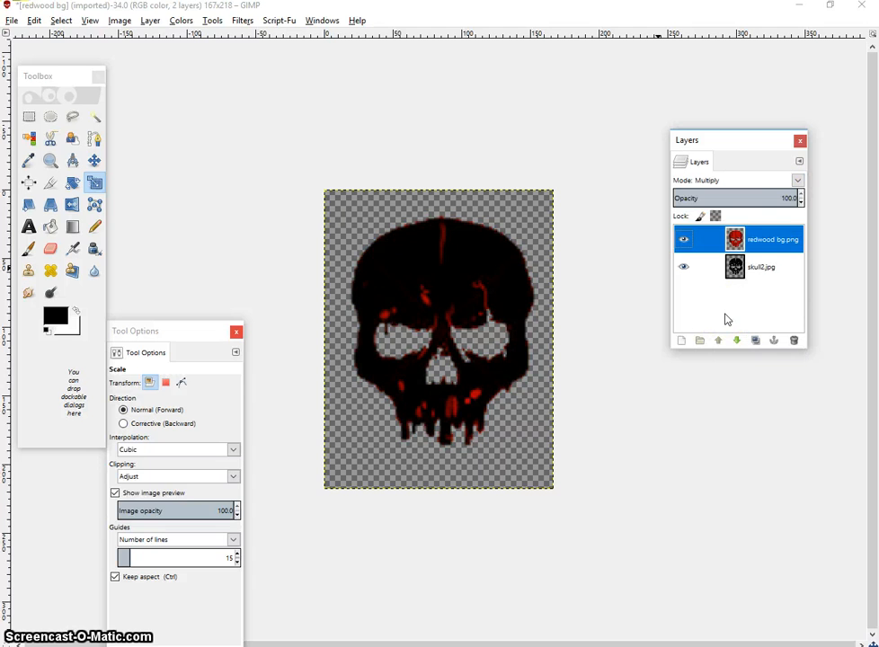
Step: Try the Burn blend mode on the redwood bg.png layer, and return it to Multiply
click(777, 207)
click(797, 181)
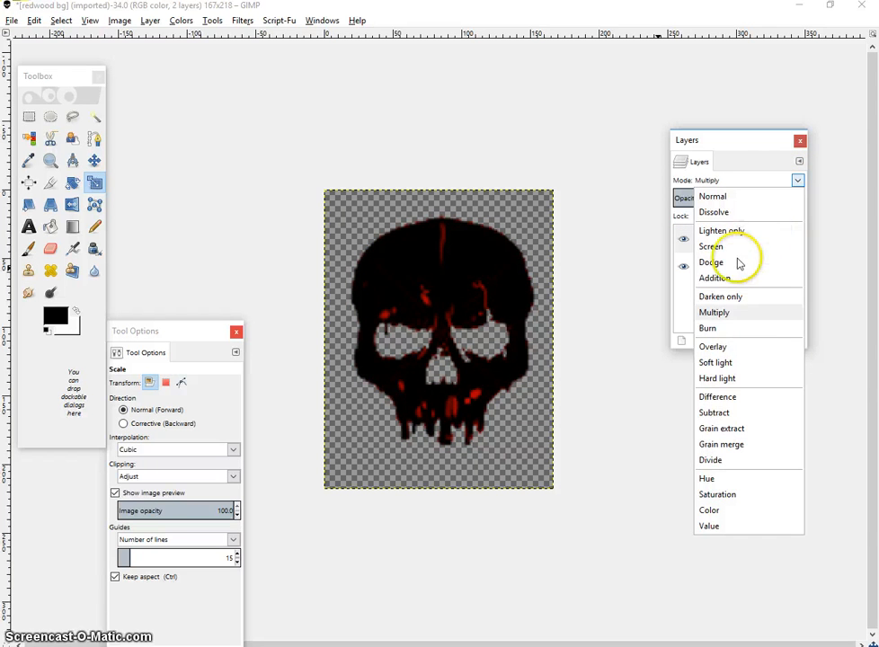
click(714, 331)
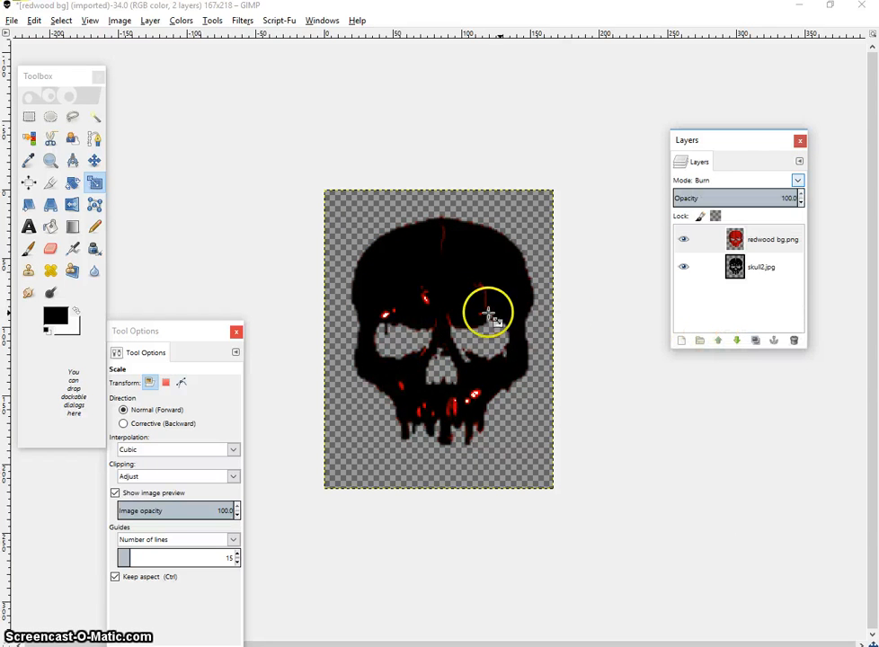
click(798, 181)
click(715, 313)
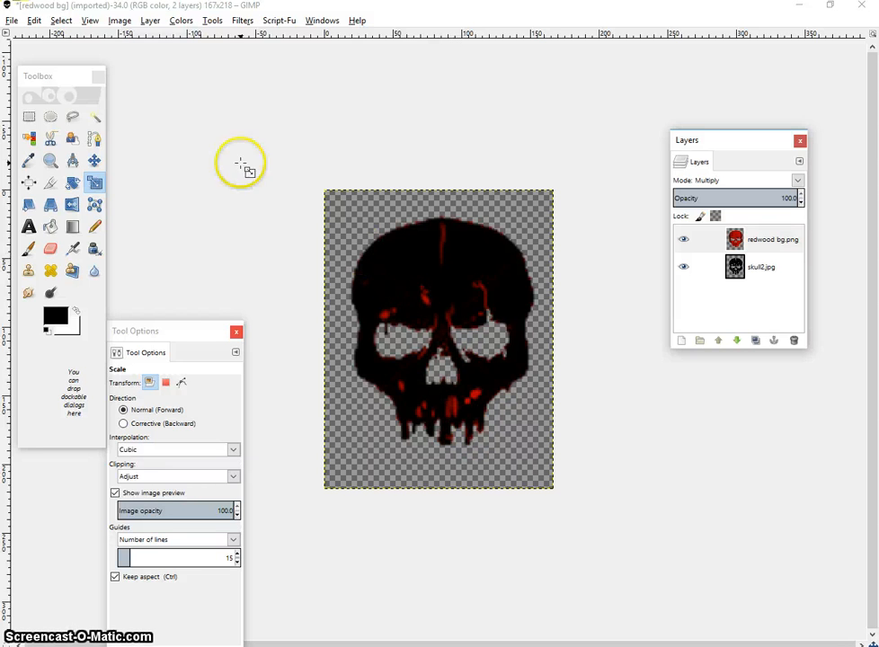
Step: Switch to PowerPoint to examine the skull decal mock-ups on the decal examples slide, and return to GIMP
click(11, 20)
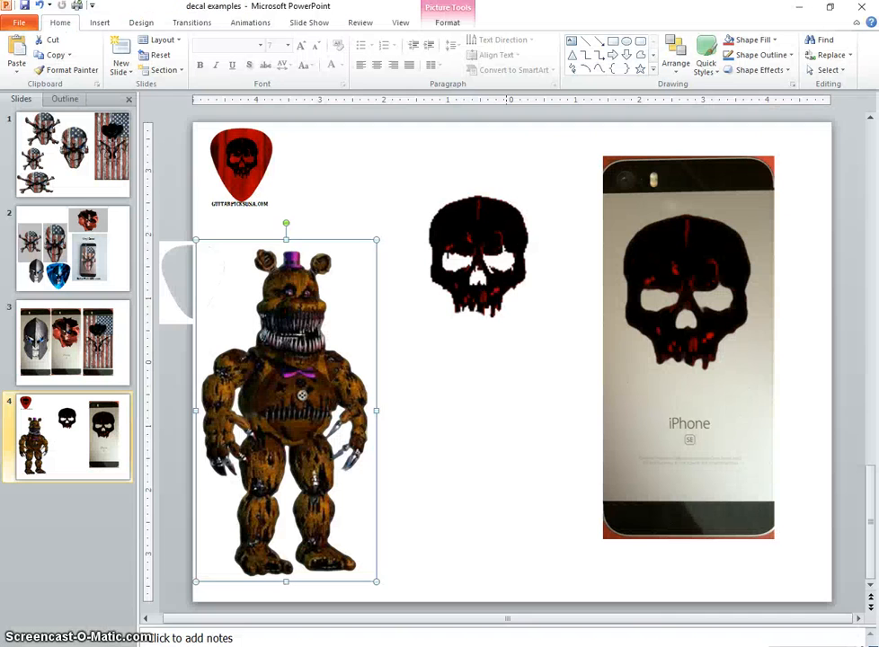
click(496, 294)
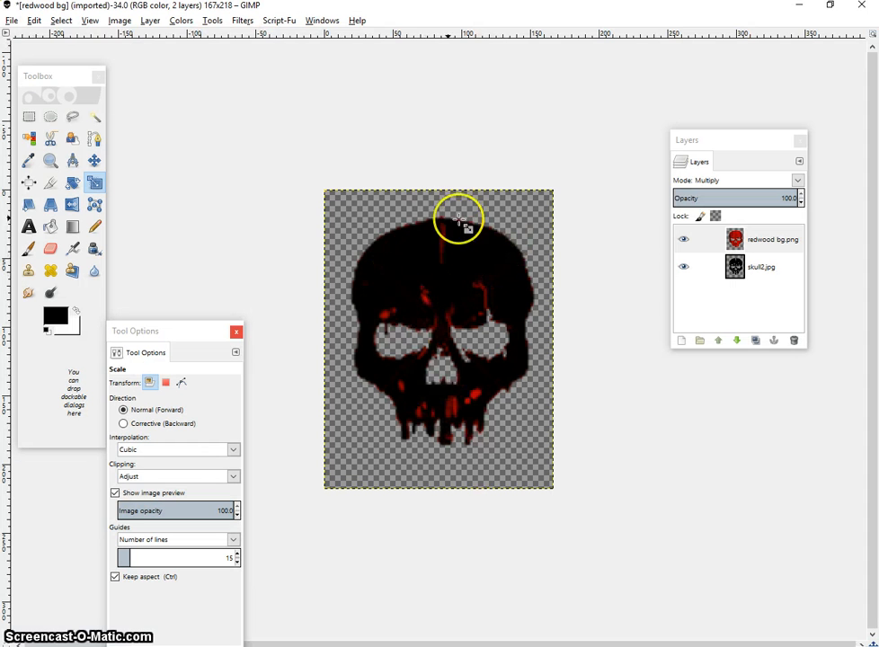
Step: Toggle the visibility of the redwood bg.png and skull2.jpg layers to compare them with the blended skull
click(723, 244)
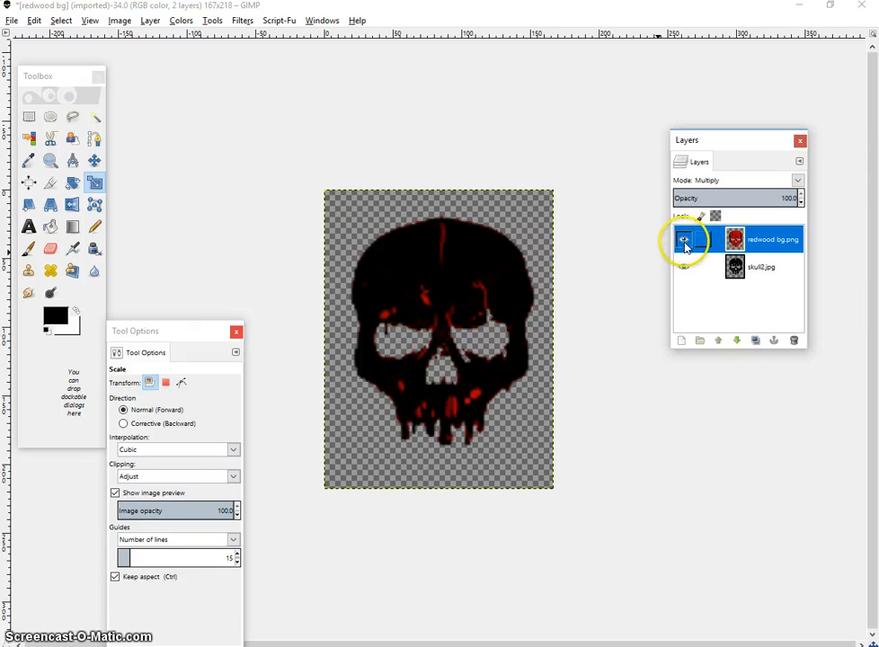
click(684, 241)
click(684, 241)
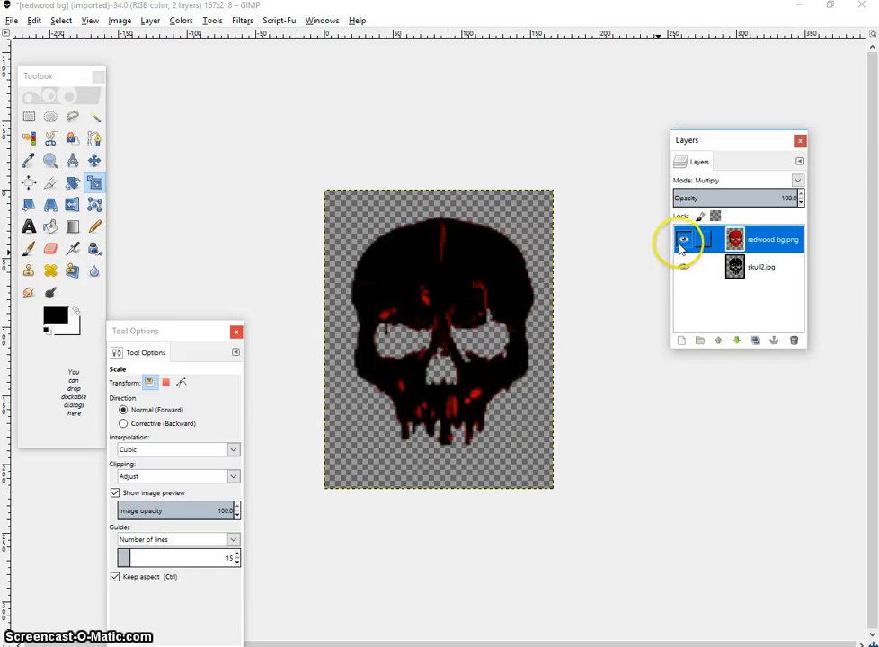
click(682, 268)
click(681, 267)
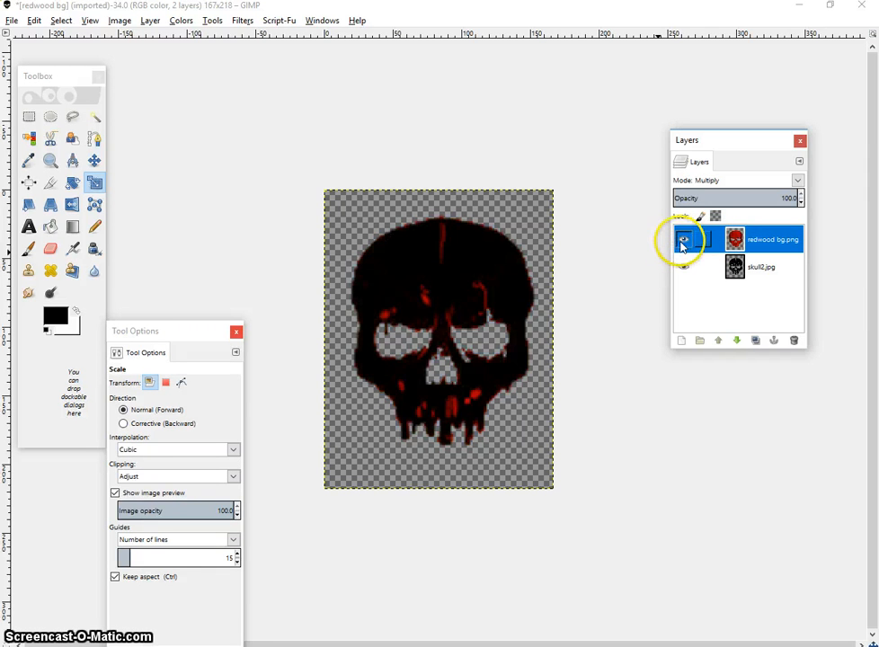
click(682, 241)
click(684, 239)
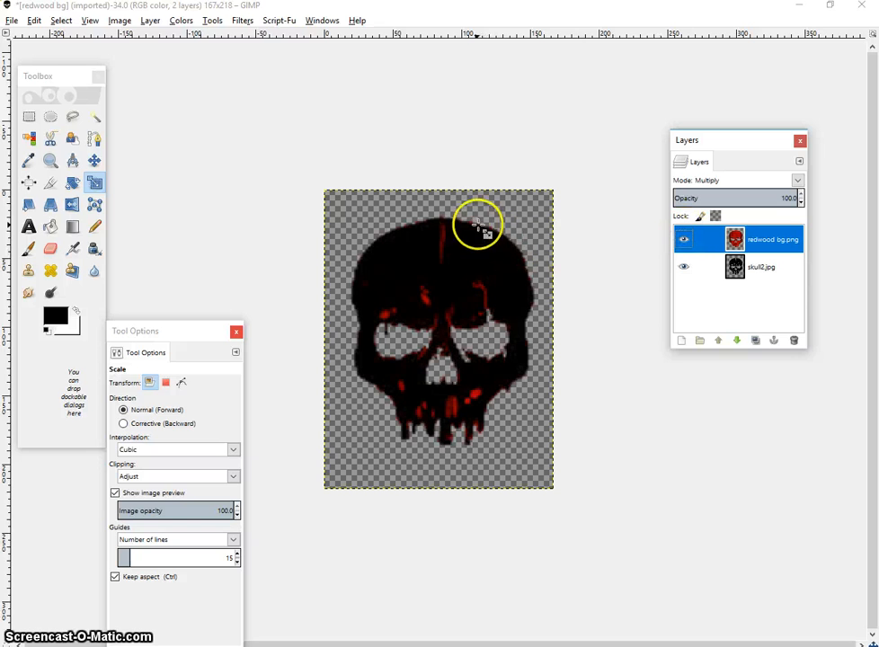
Step: Merge the redwood bg.png layer down onto skull2.jpg, and select the merged skull from its alpha
right_click(720, 244)
click(769, 342)
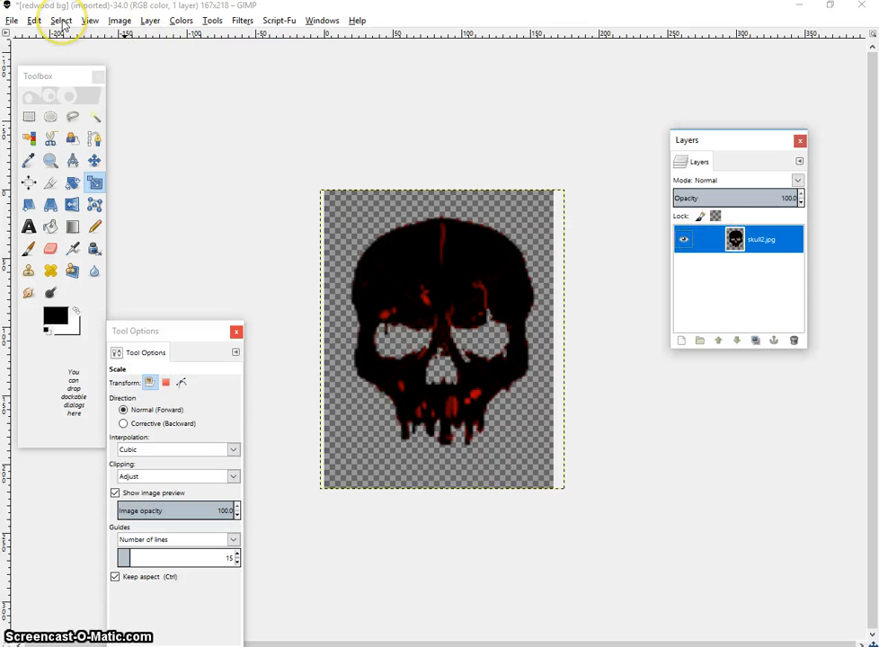
click(61, 21)
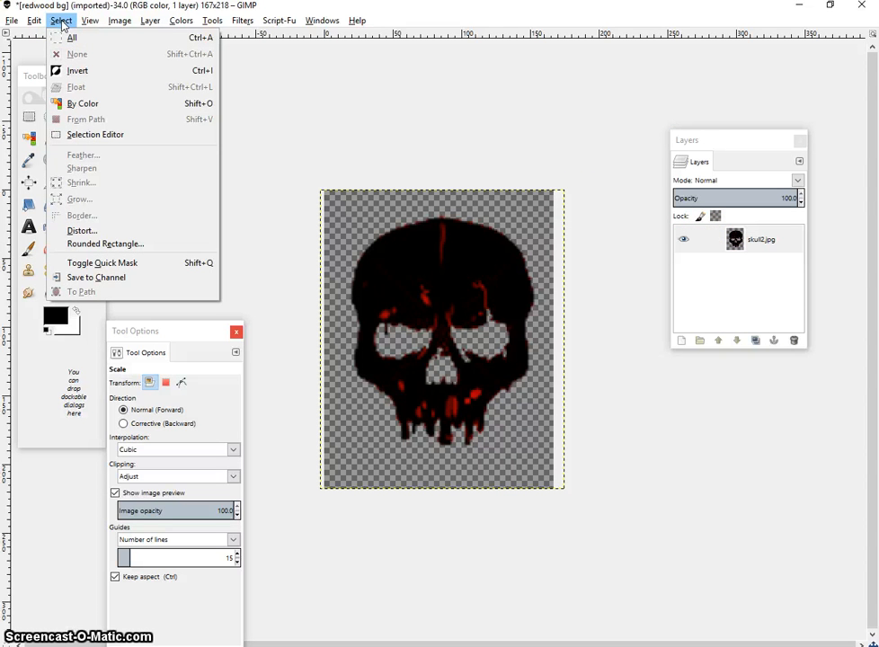
click(722, 244)
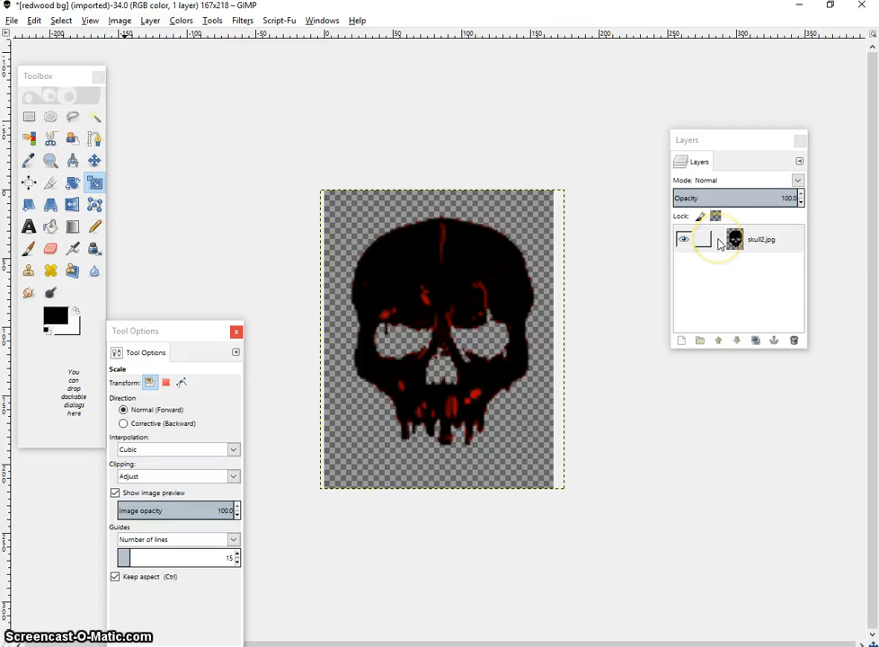
right_click(720, 244)
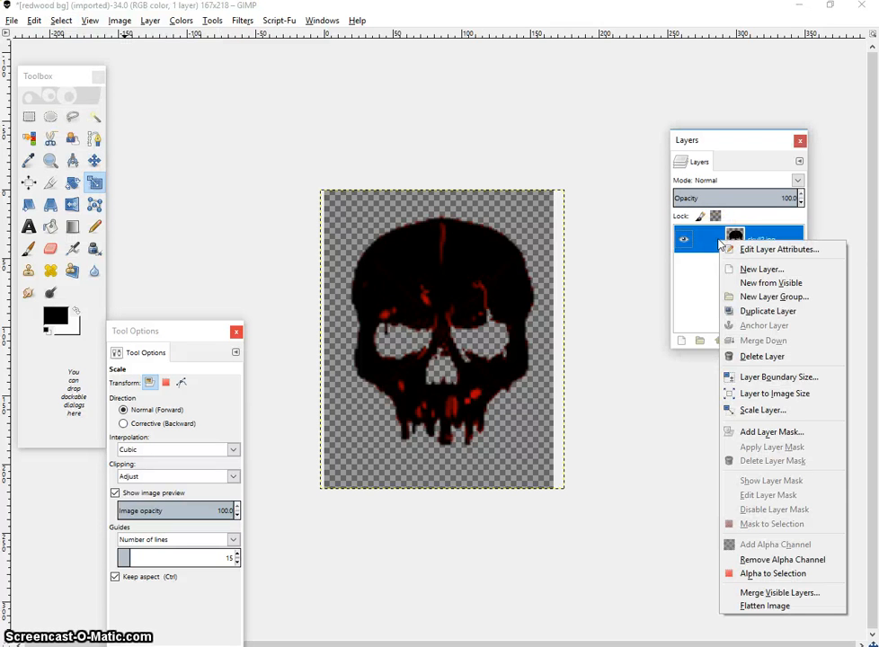
click(779, 573)
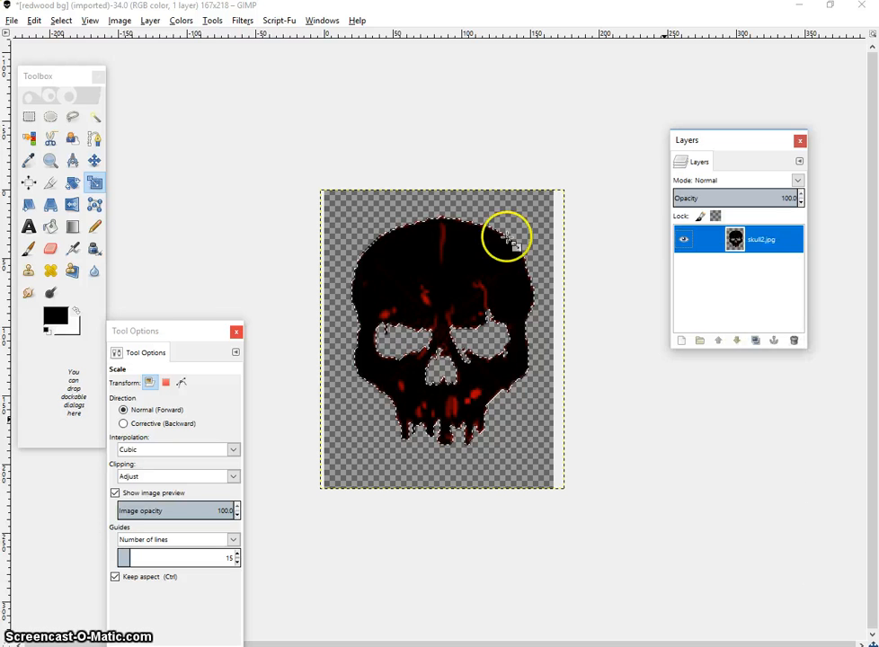
Step: Shrink the skull selection by 3 px and invert it
click(62, 20)
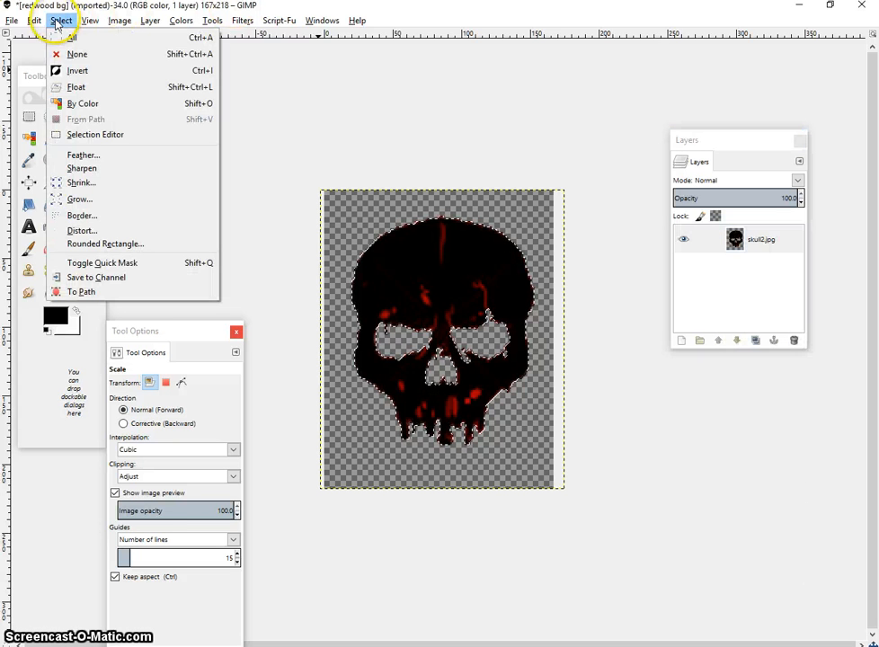
click(90, 182)
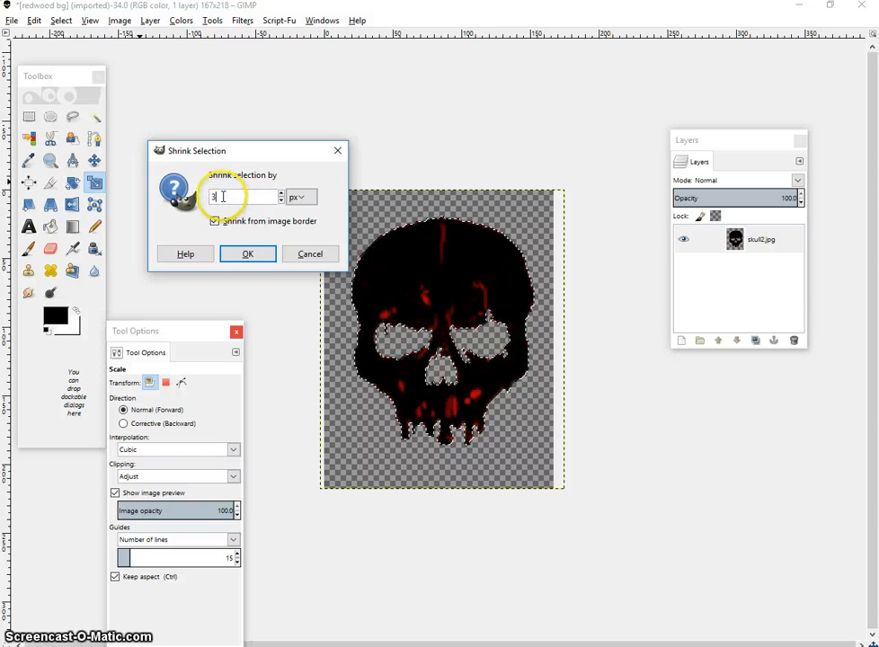
text(8)
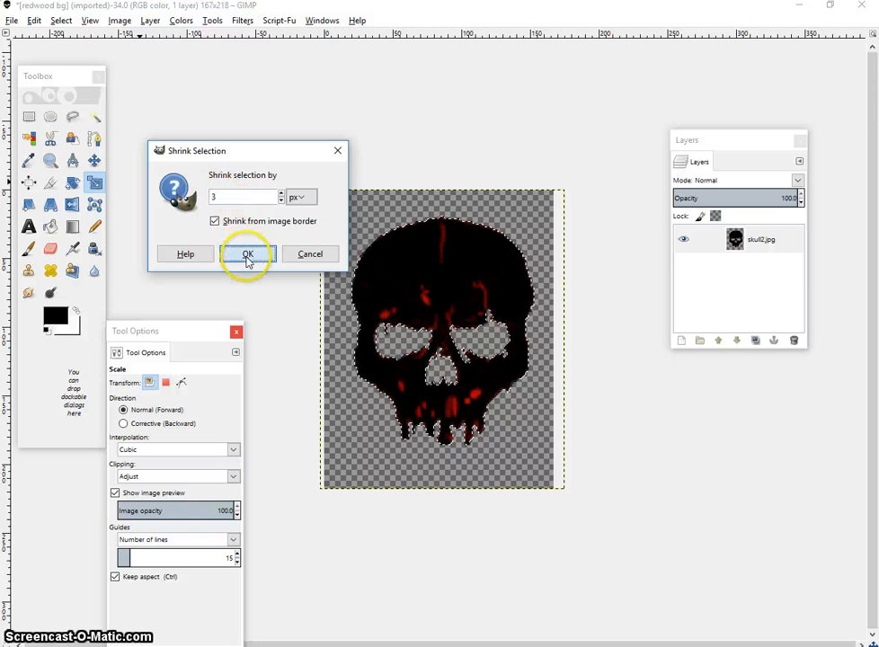
click(246, 254)
click(61, 20)
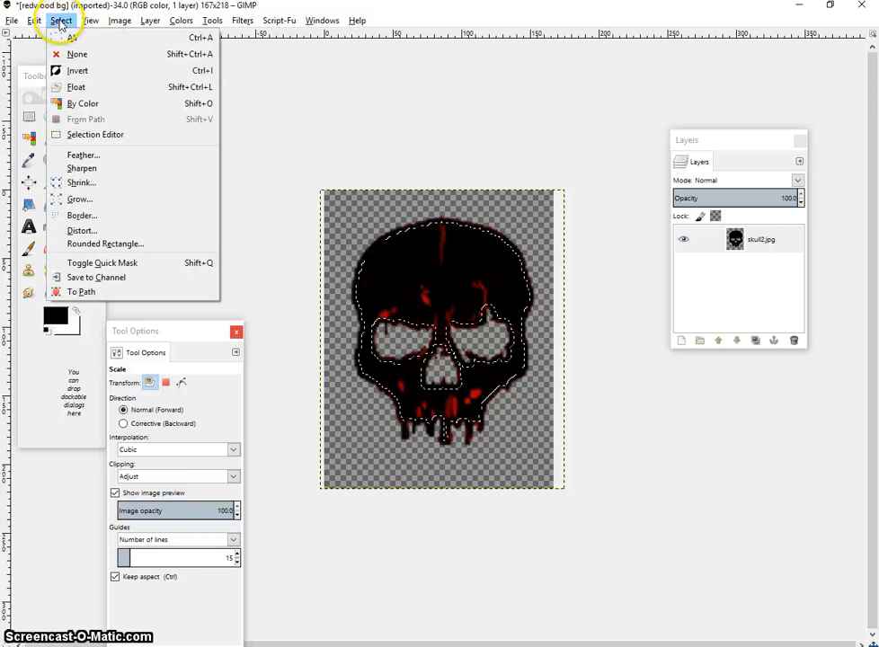
click(79, 75)
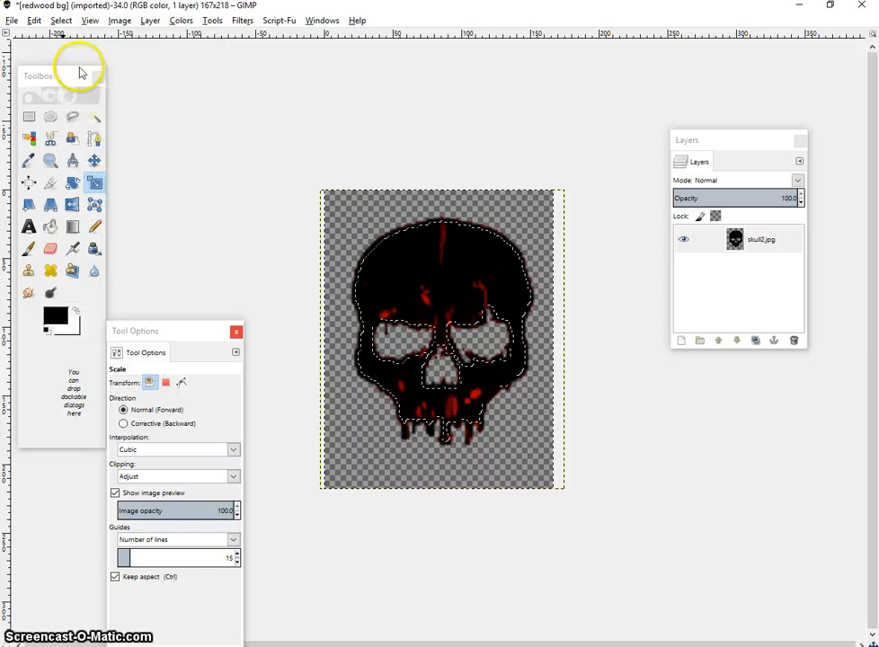
Step: Apply a Gaussian Blur with a 7 px horizontal and vertical radius, RLE method, to the selected outer edges of the skull
click(239, 20)
click(239, 22)
click(240, 22)
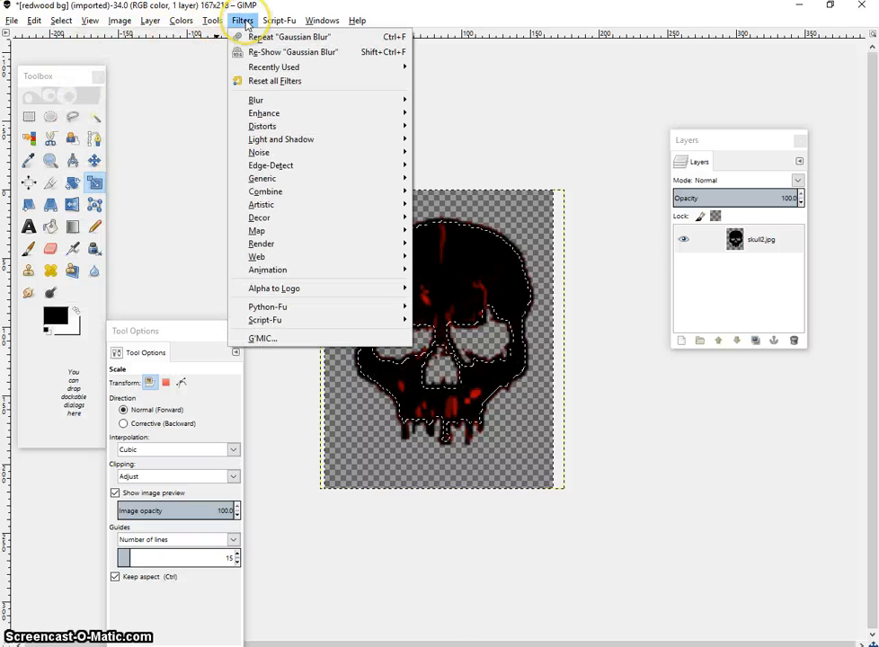
mouse_move(379, 102)
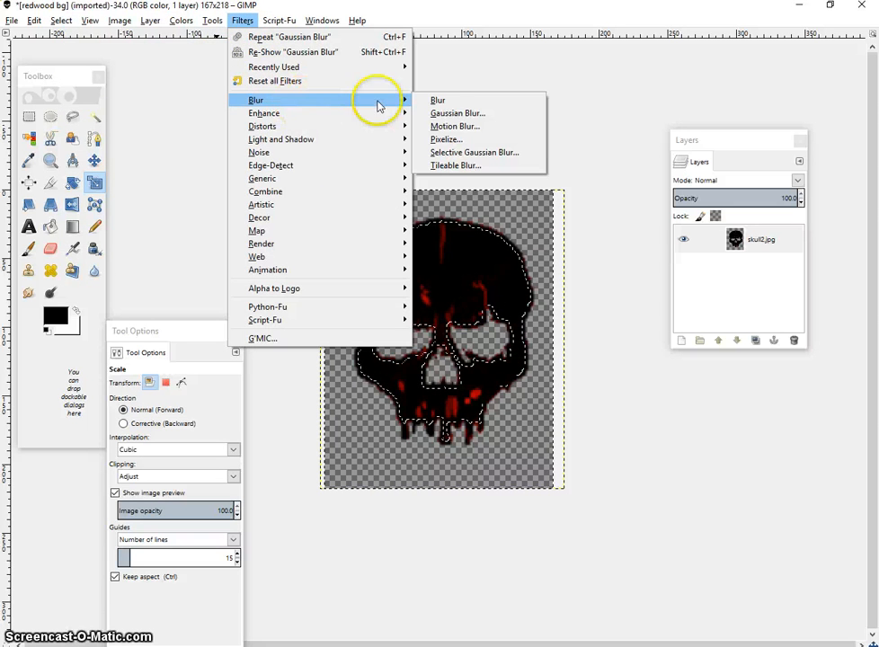
click(454, 115)
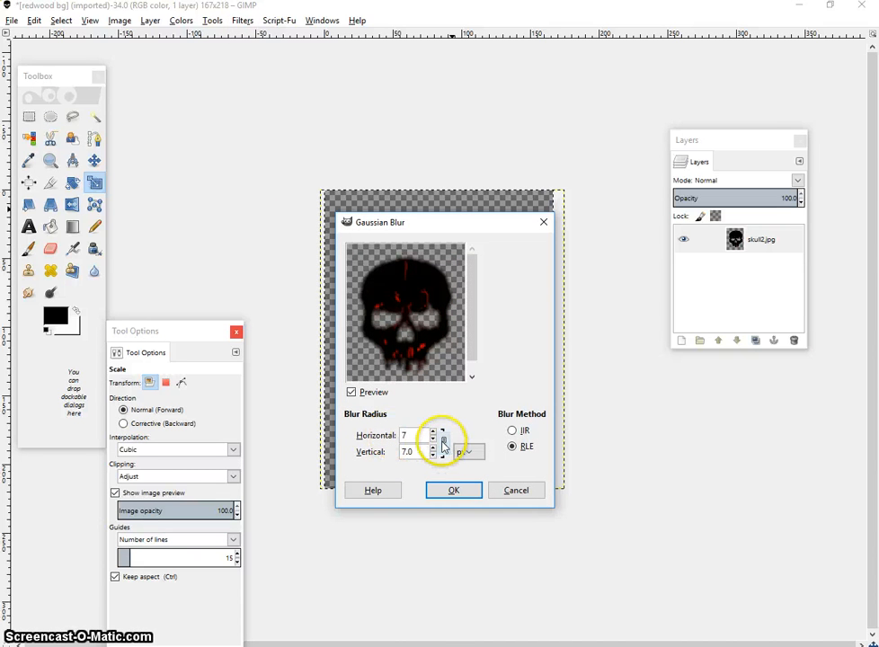
click(453, 491)
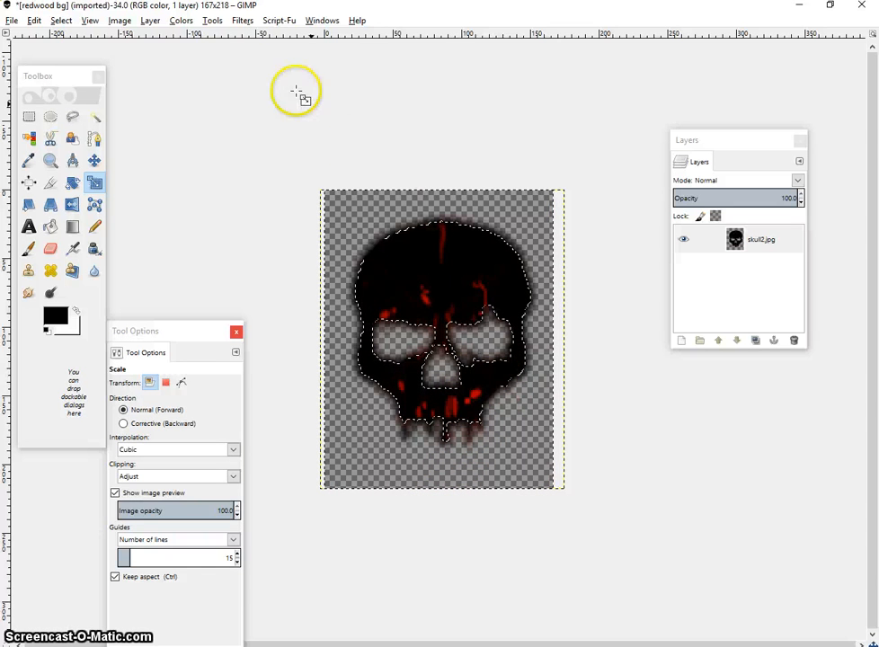
Step: Steepen the Alpha channel curve with Curves, pulling the upper endpoint inward and the lower endpoint to x 94, and deselect everything
click(178, 25)
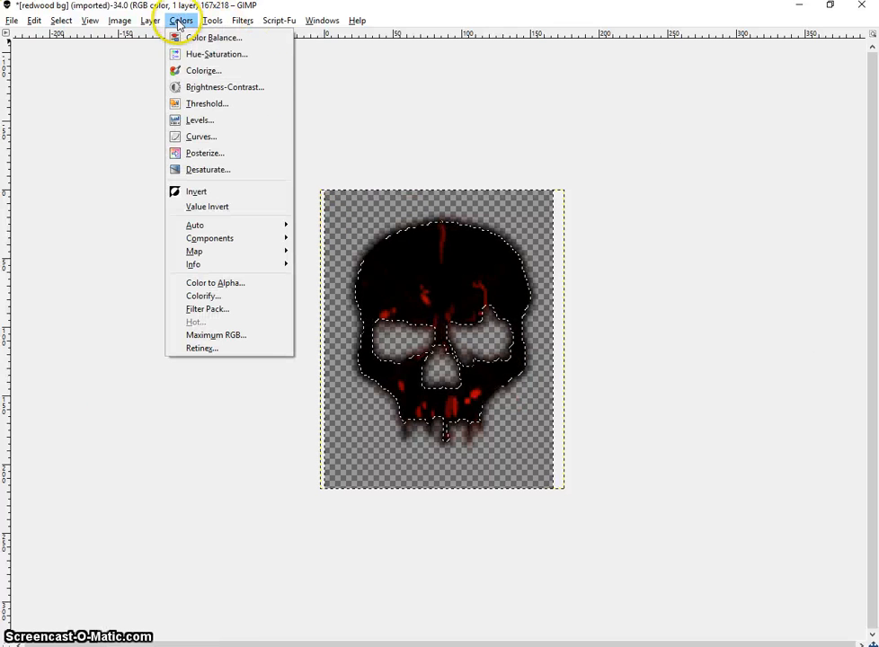
click(198, 136)
click(218, 298)
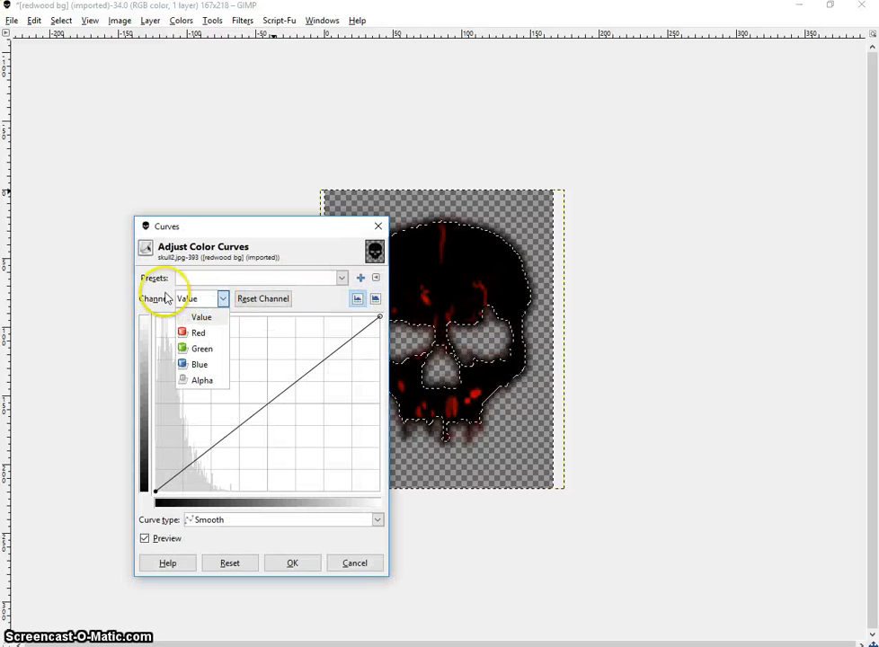
click(202, 381)
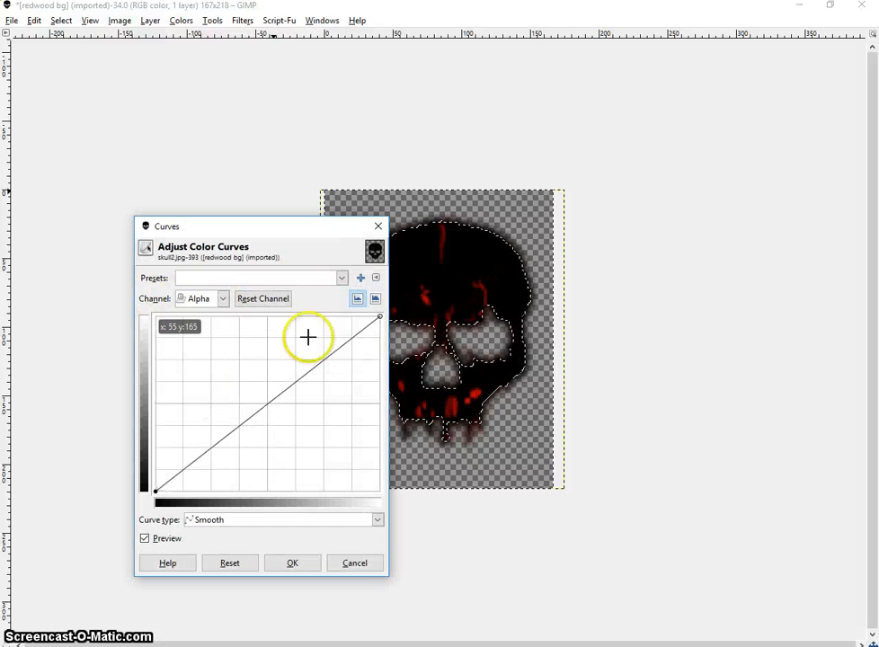
click(381, 318)
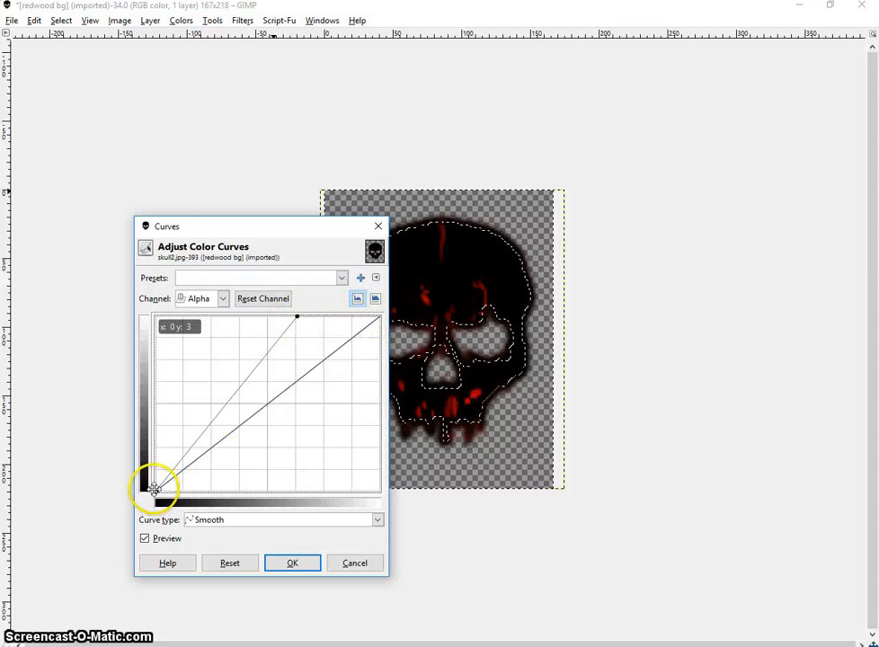
drag(155, 490, 239, 489)
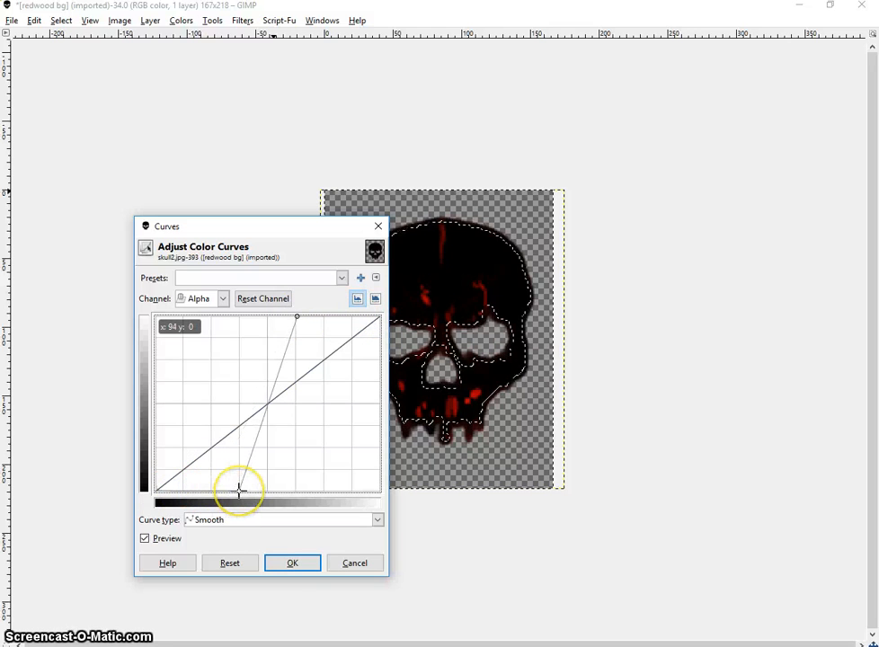
click(292, 564)
click(61, 20)
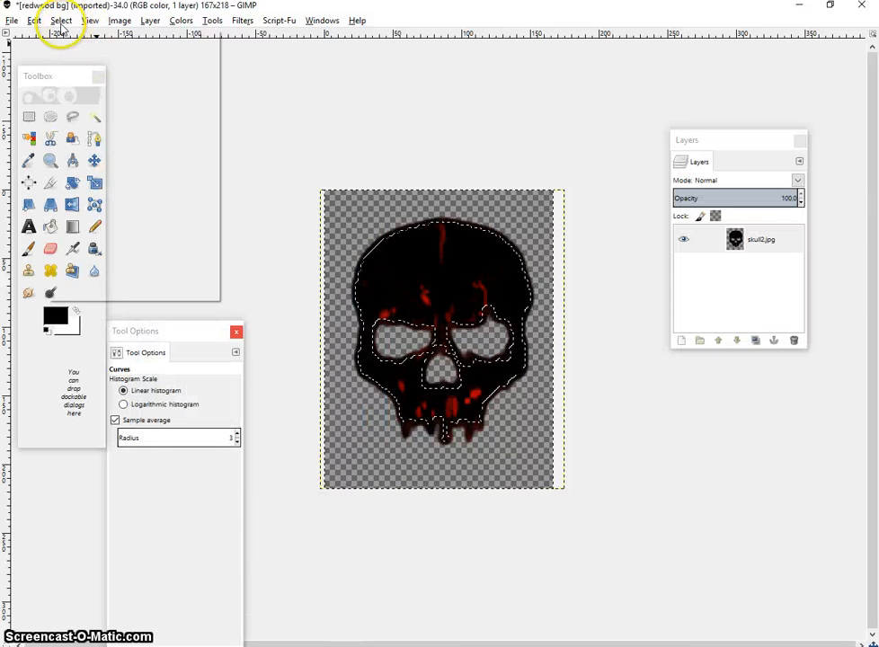
click(76, 54)
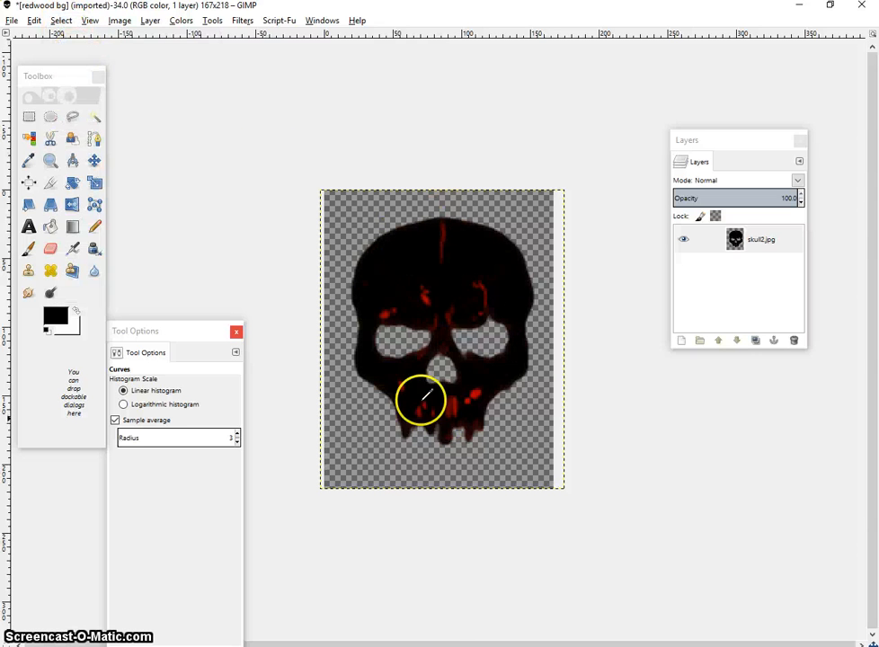
Step: Export the finished skull as skullEffect.png into the skull effect decal folder
click(13, 21)
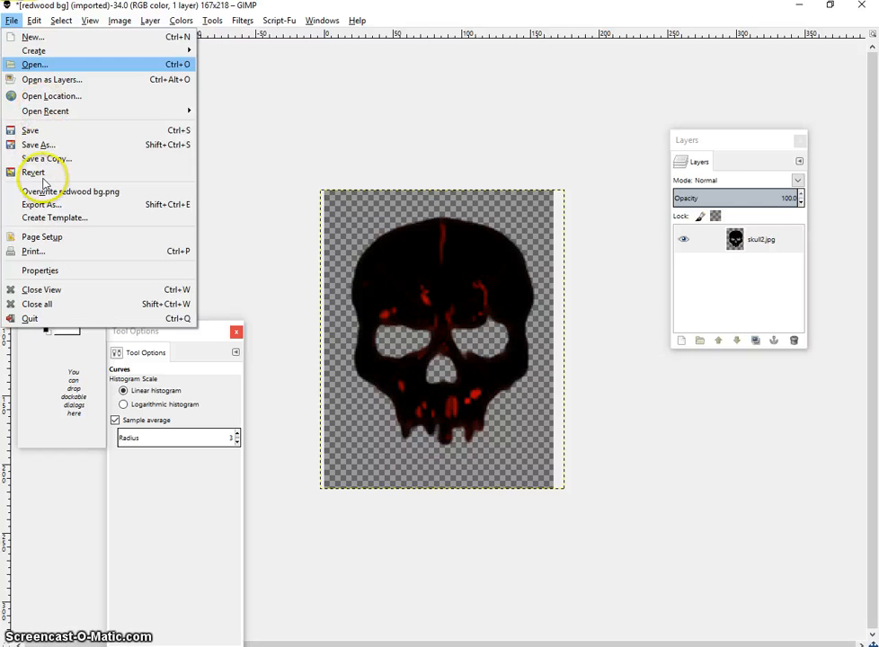
click(50, 206)
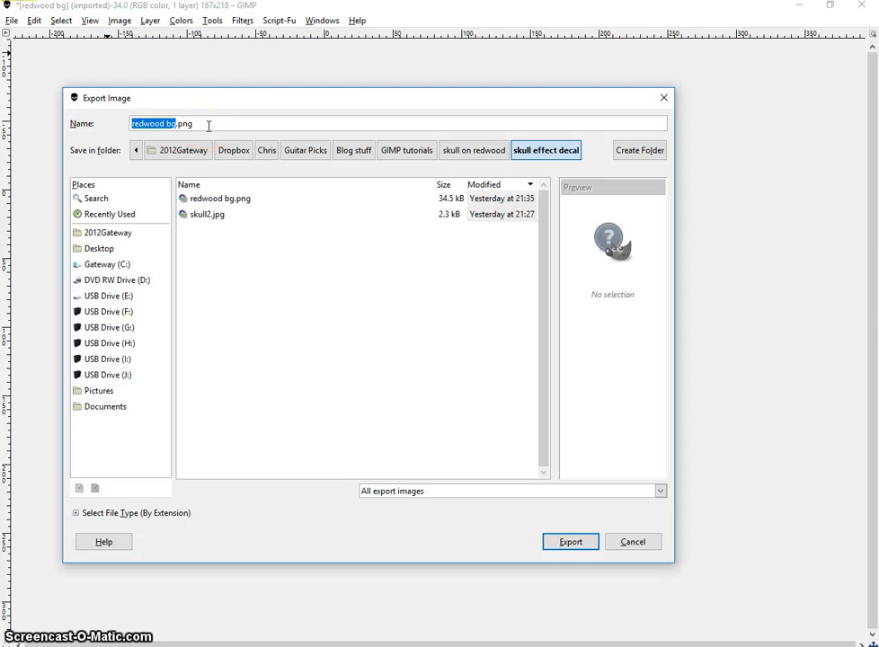
text(sk)
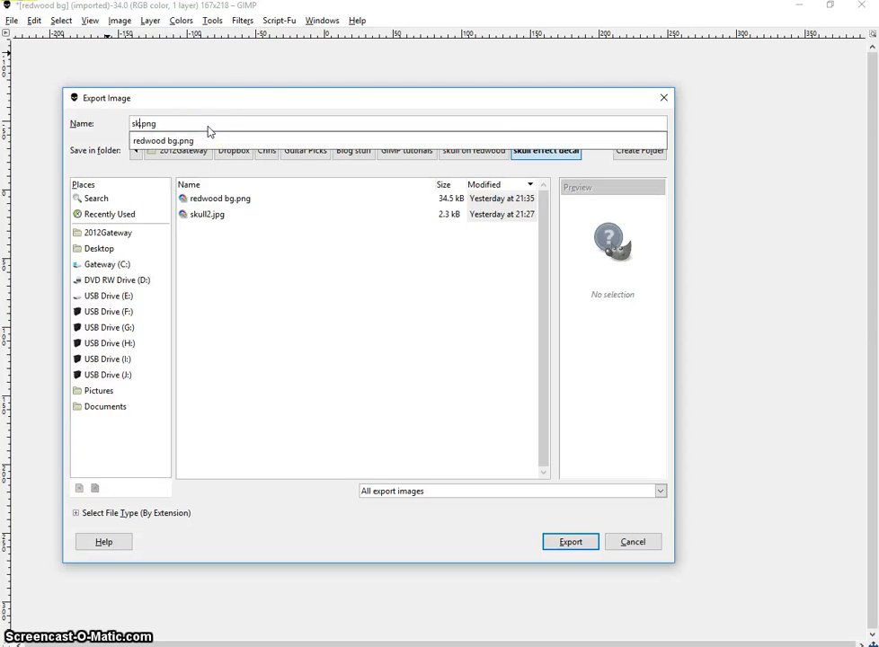
text(ullEffect)
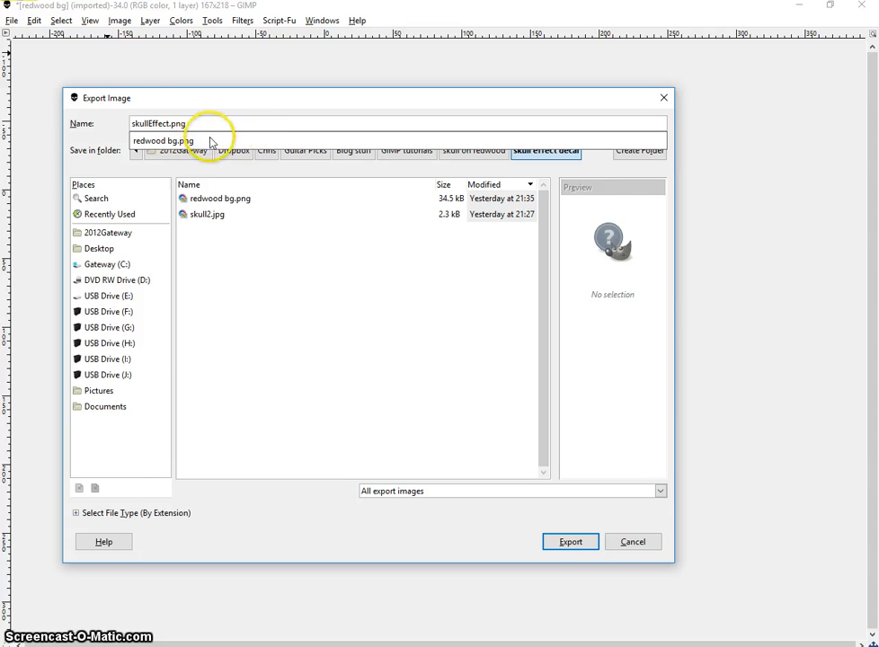
click(205, 120)
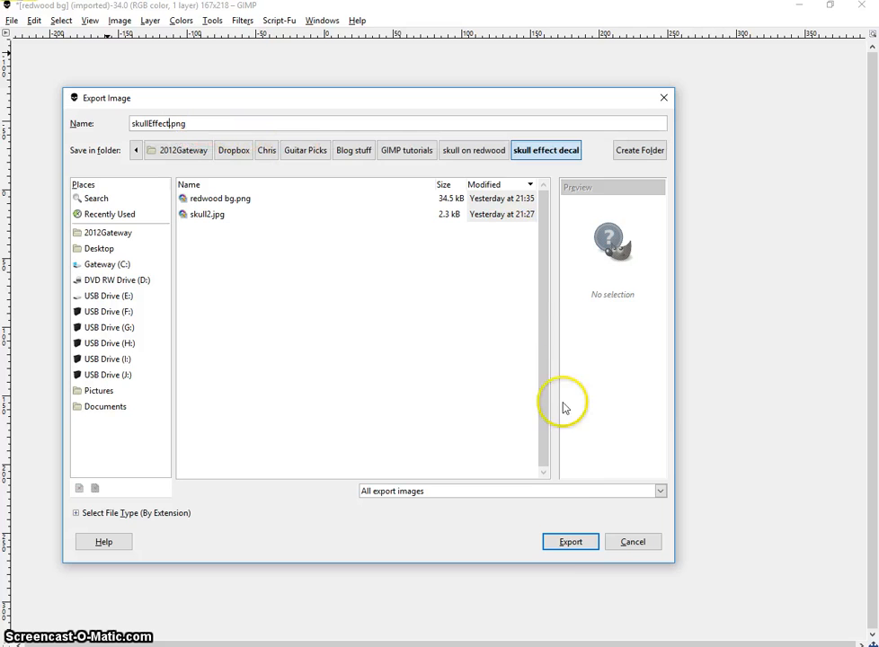
click(567, 539)
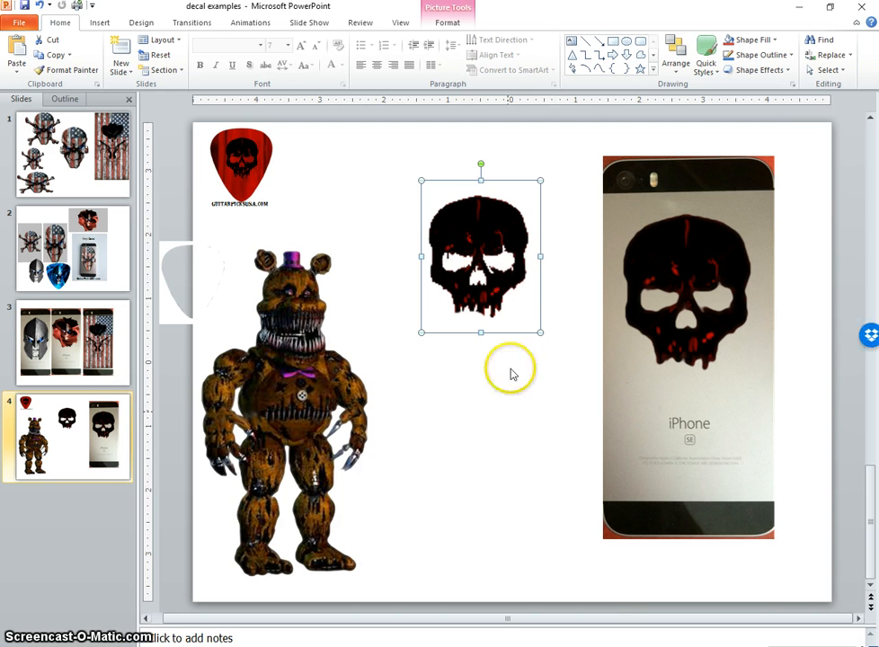
Step: Switch to PowerPoint and insert the skullEffect picture from the skull effect decal folder into slide 4 of the decal examples
click(97, 23)
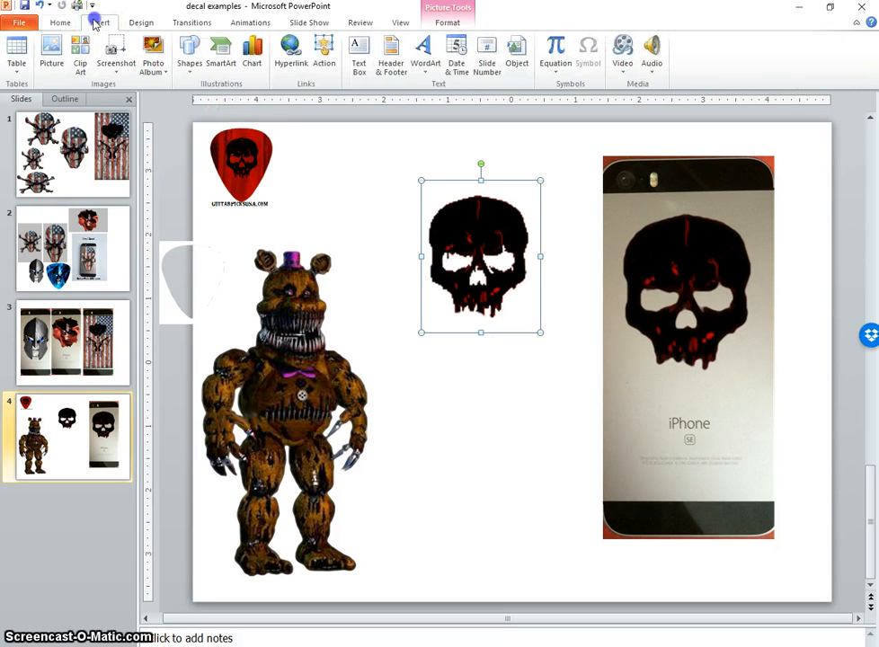
click(51, 56)
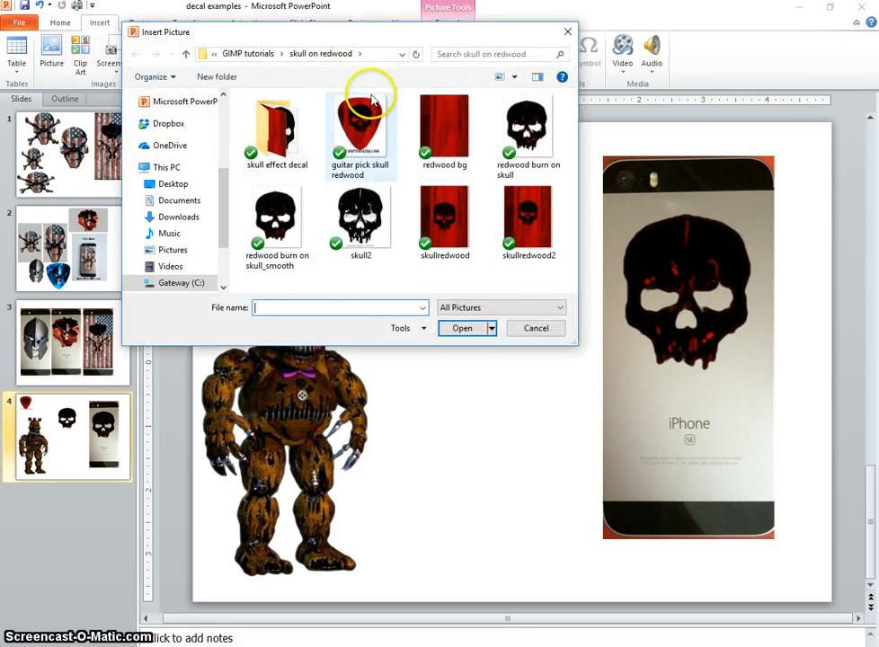
click(249, 54)
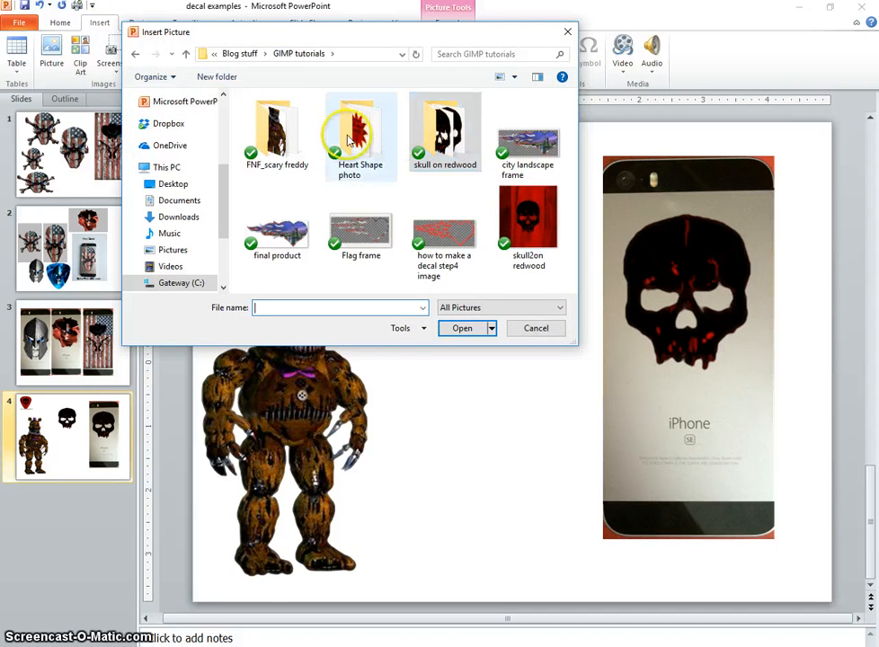
double_click(430, 135)
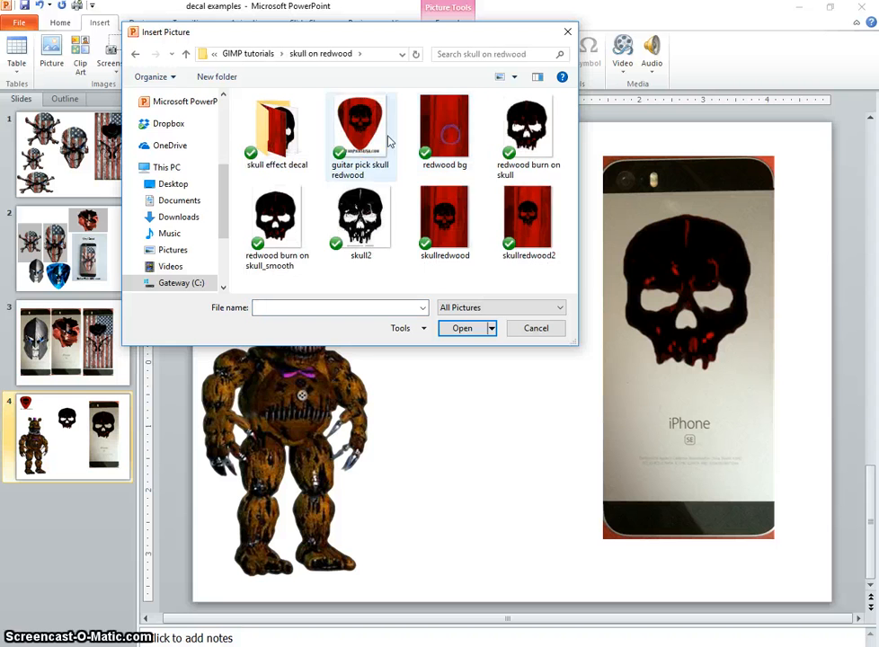
double_click(275, 122)
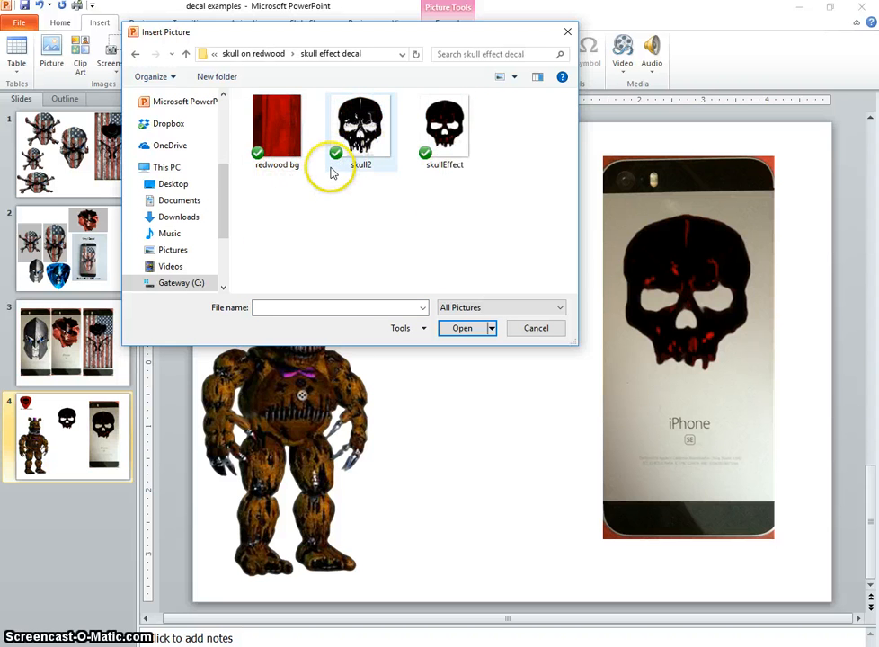
click(450, 149)
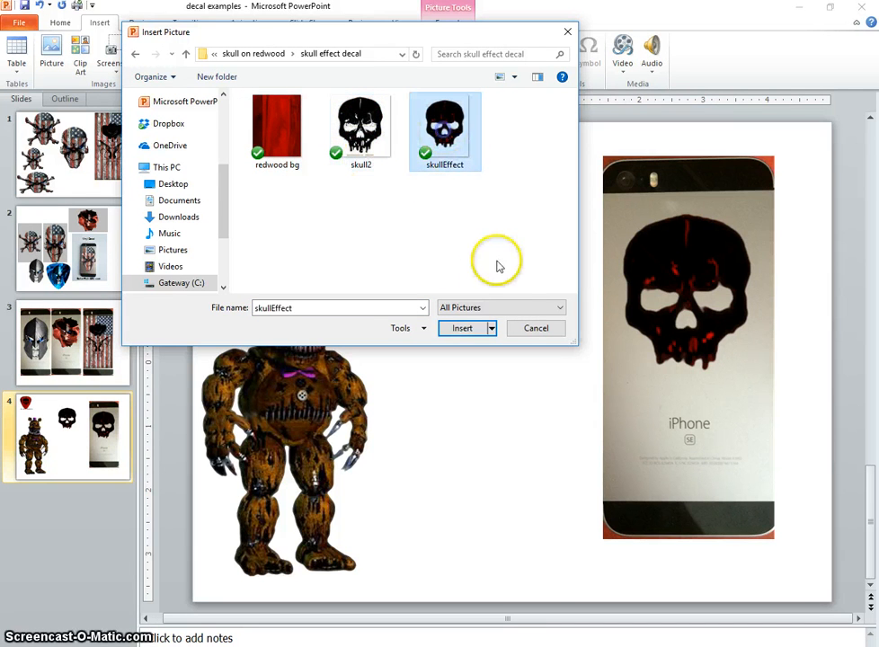
click(460, 329)
Step: Move the old skull off the iPhone photo to above the bear, and place the new skull on the phone at about 3.67" by 2.87"
drag(453, 330, 405, 500)
drag(495, 422, 551, 444)
drag(673, 261, 360, 220)
drag(533, 376, 677, 233)
drag(610, 375, 573, 429)
drag(676, 281, 685, 249)
drag(590, 420, 598, 416)
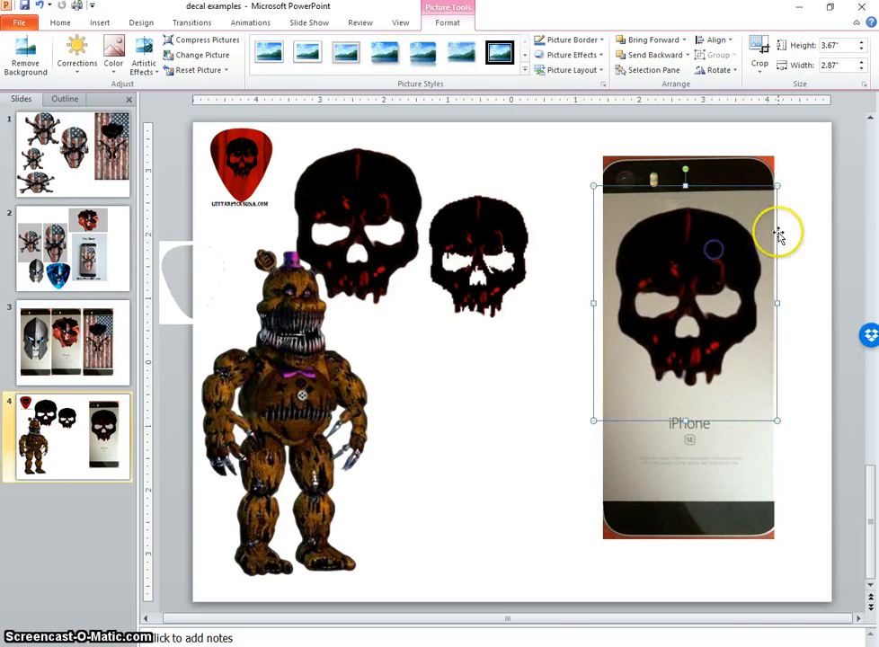
click(820, 233)
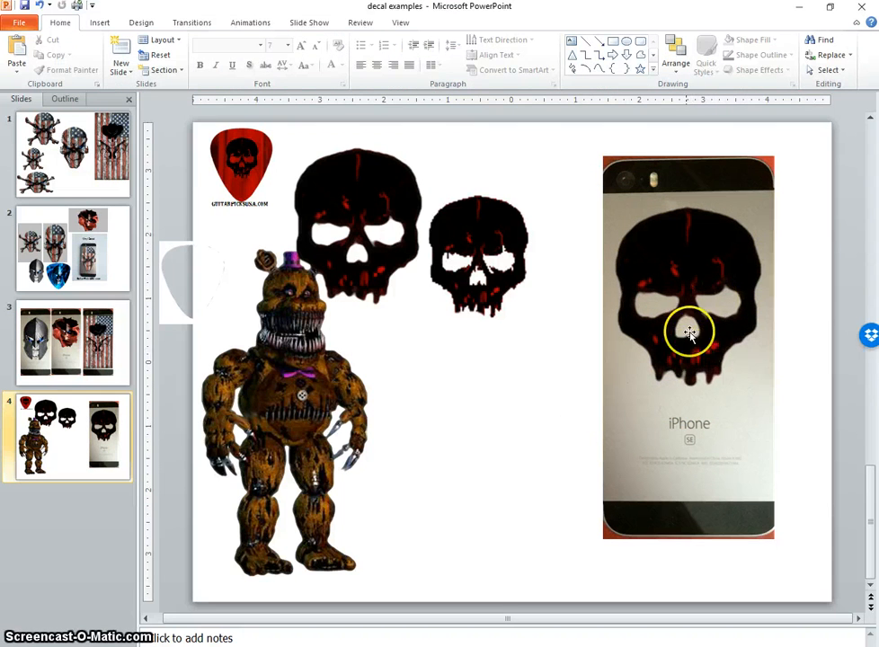